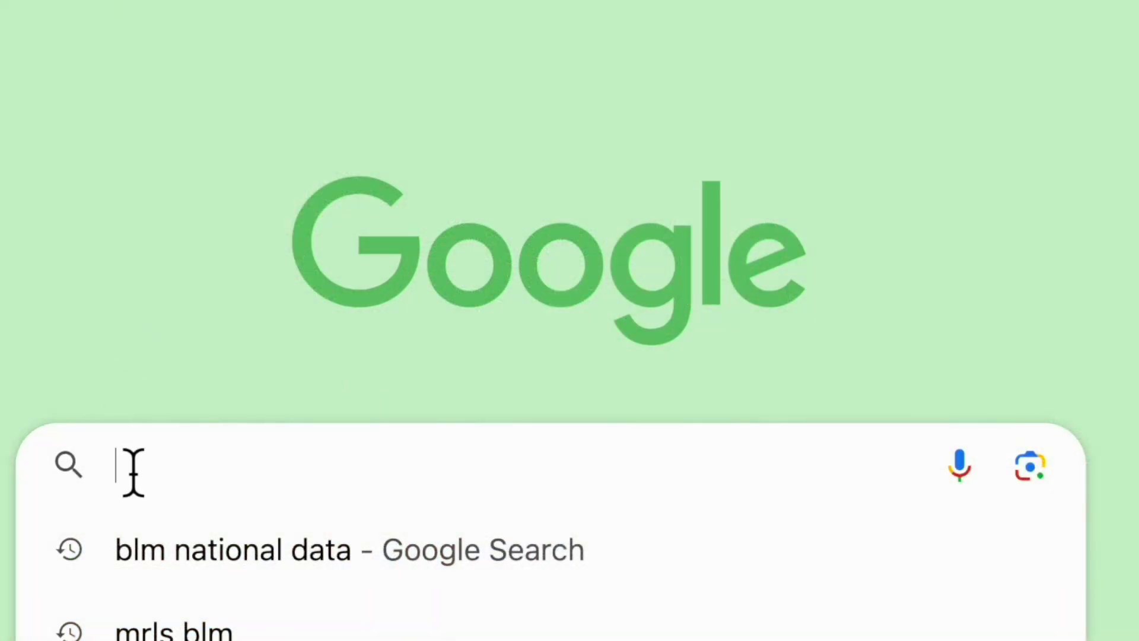
# - Search Google for "blm national data" and open the BLM National Data viewer on ArcGIS Online, dismissing its splash screen
pyautogui.write('blm national data')
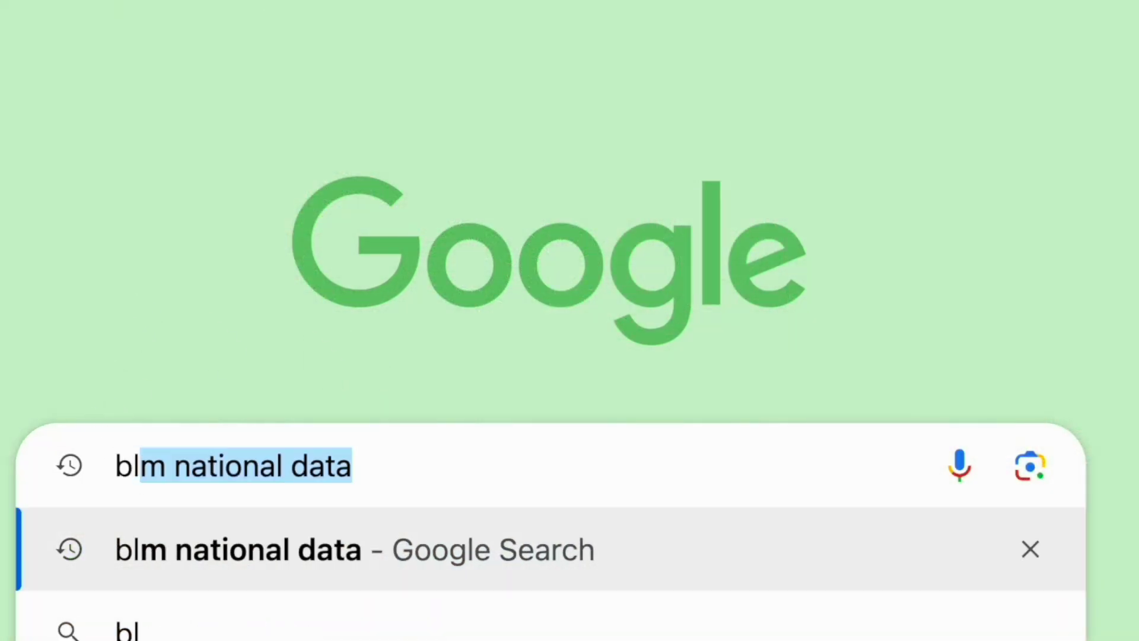
pyautogui.click(407, 464)
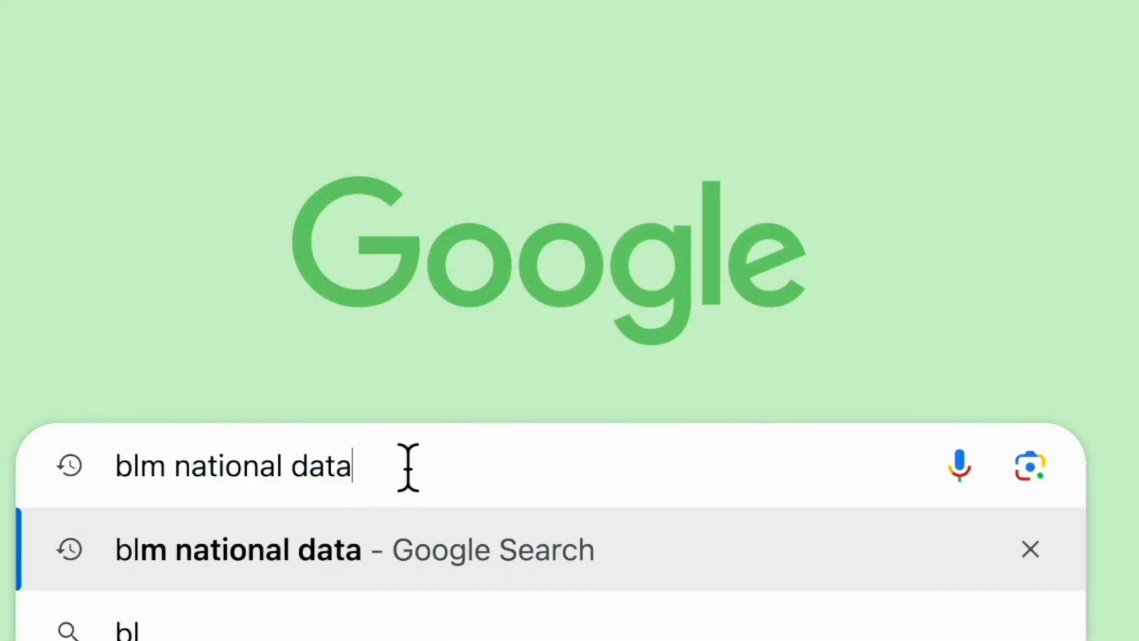
pyautogui.click(390, 510)
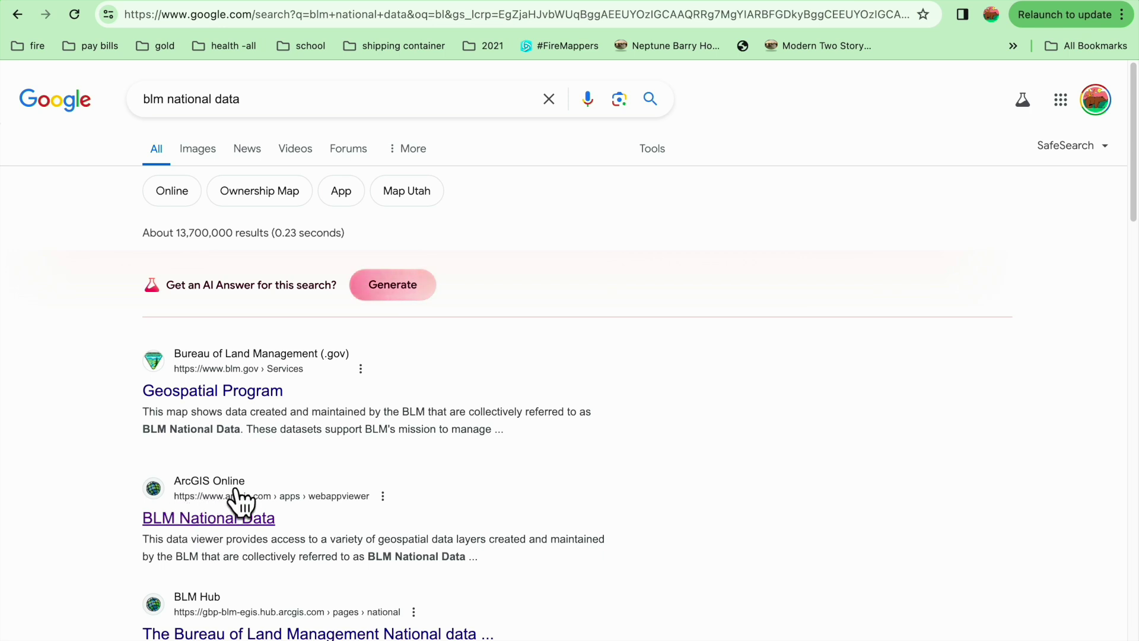
pyautogui.click(199, 514)
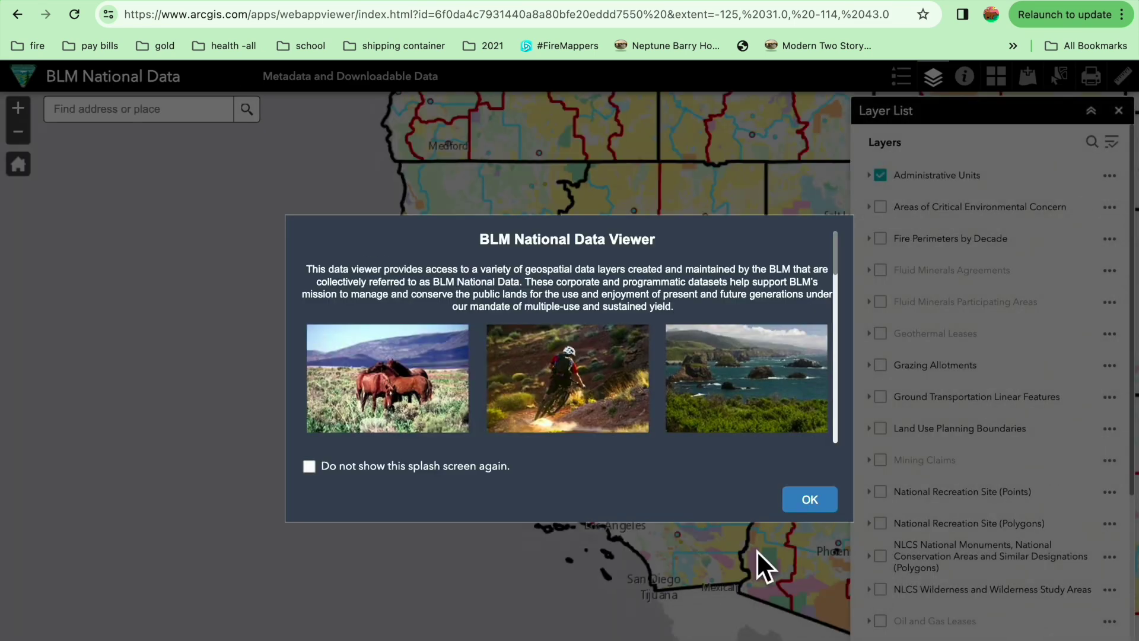
pyautogui.click(809, 501)
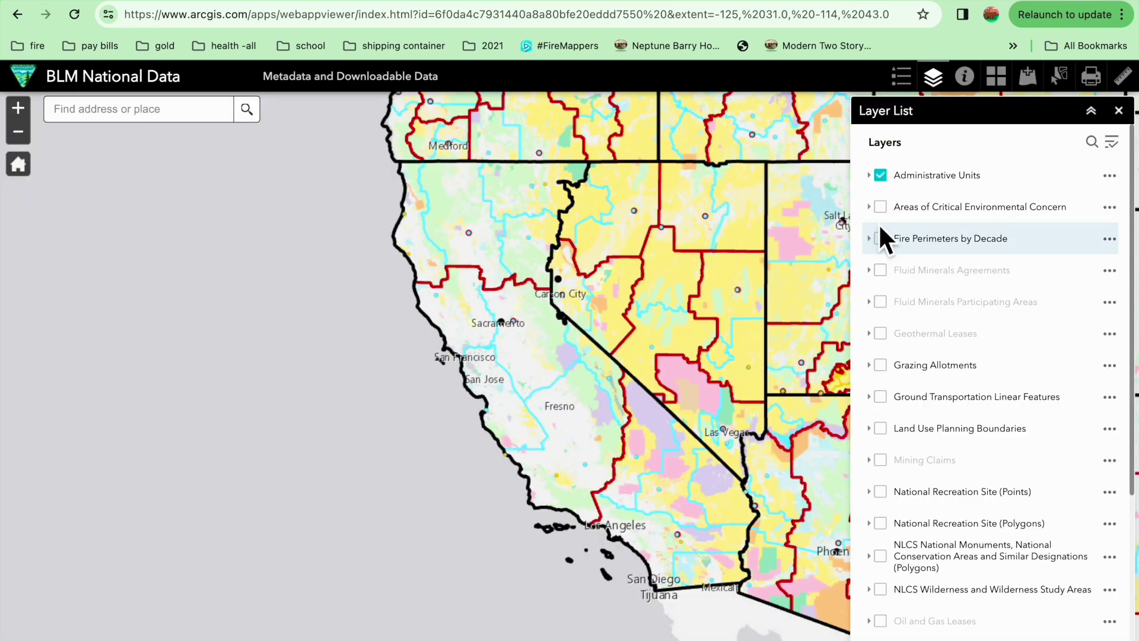
# - Turn on the Mining Claims layer with Case and Active Mining Claims off, leaving only Closed Mining Claims enabled
pyautogui.click(919, 462)
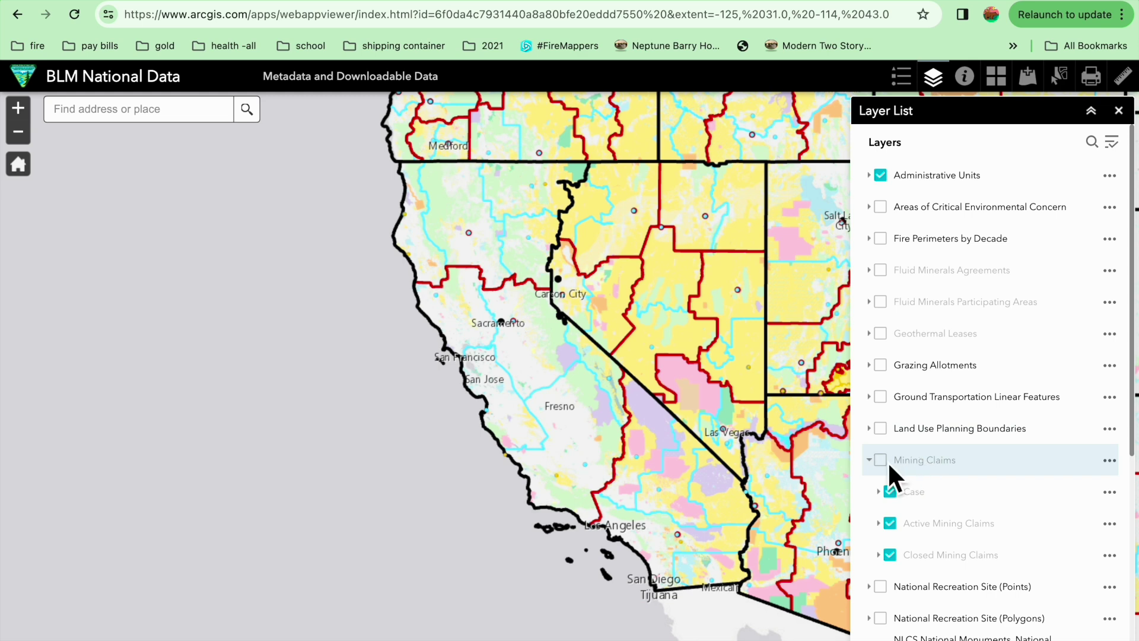
pyautogui.click(896, 494)
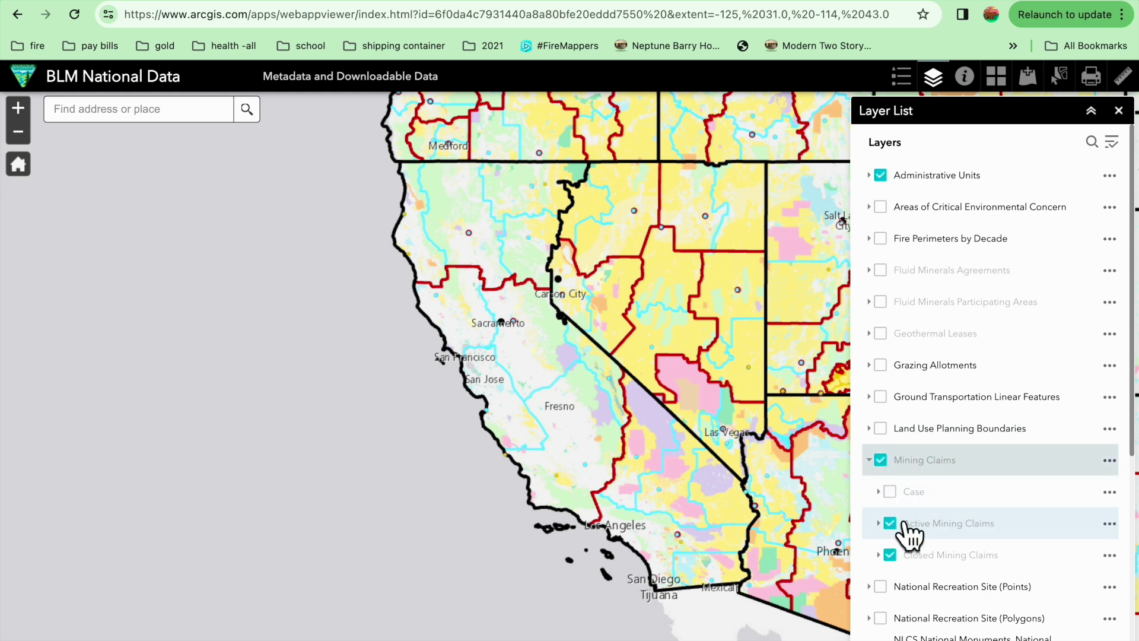
pyautogui.click(891, 526)
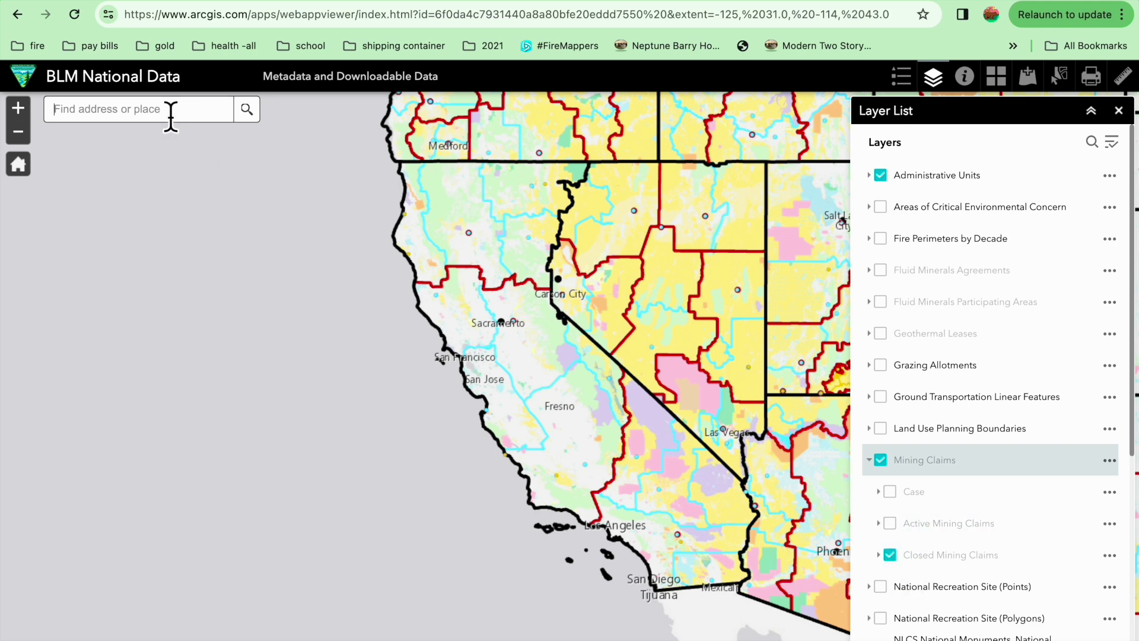
# - Search the map for "oakhurst ca", go to Oakhurst, CA, USA, and close the search result popup
pyautogui.write('oakh')
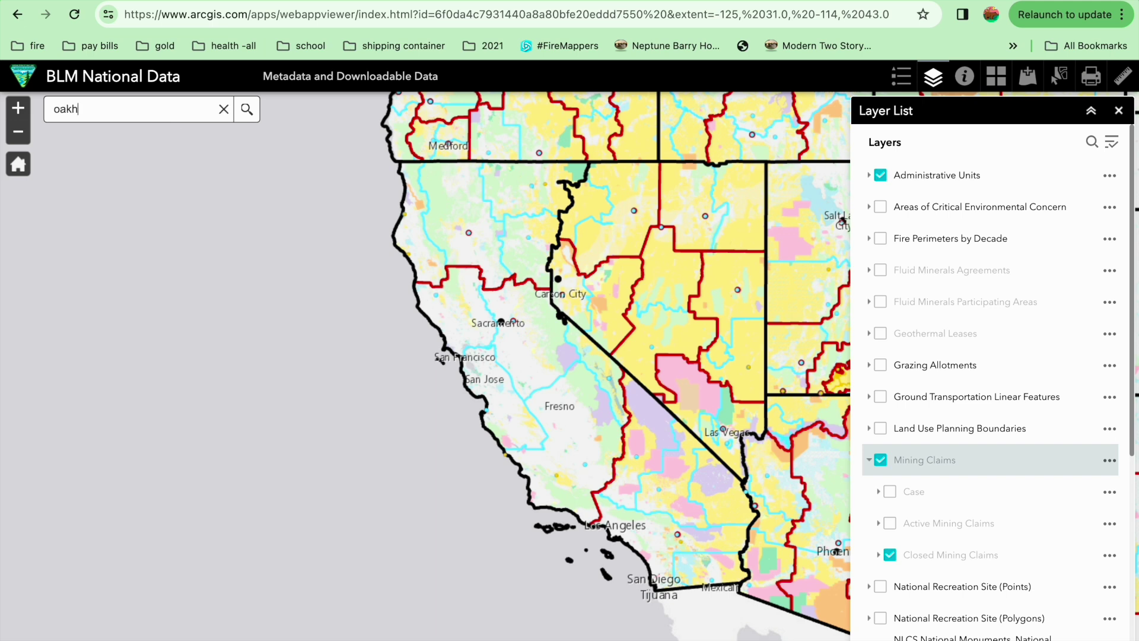
pyautogui.write('urst ca')
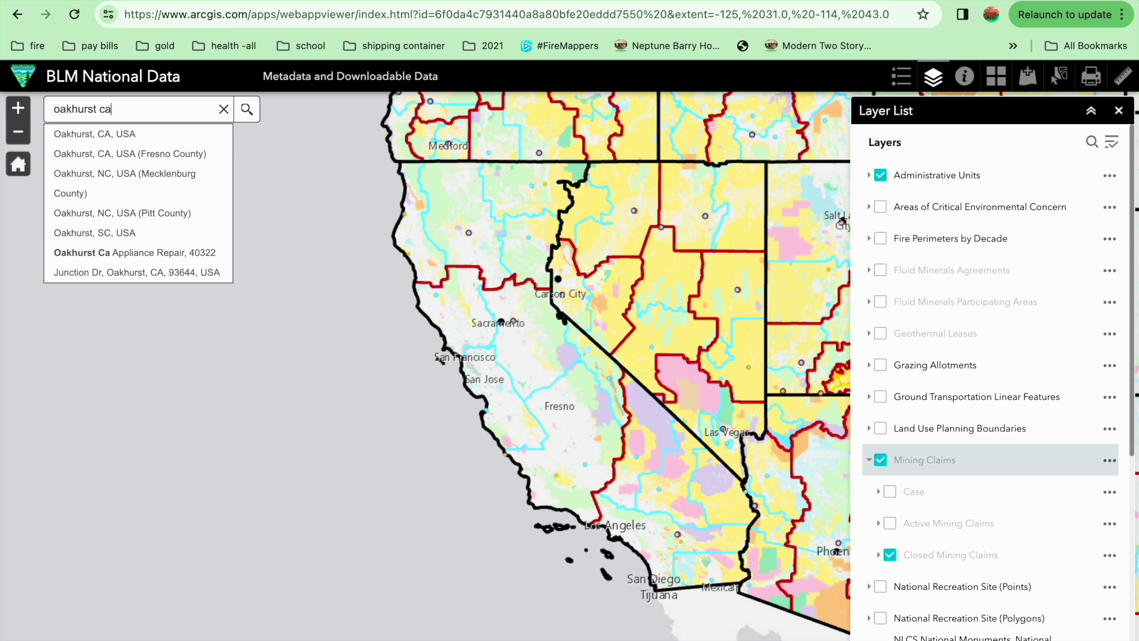
pyautogui.click(86, 137)
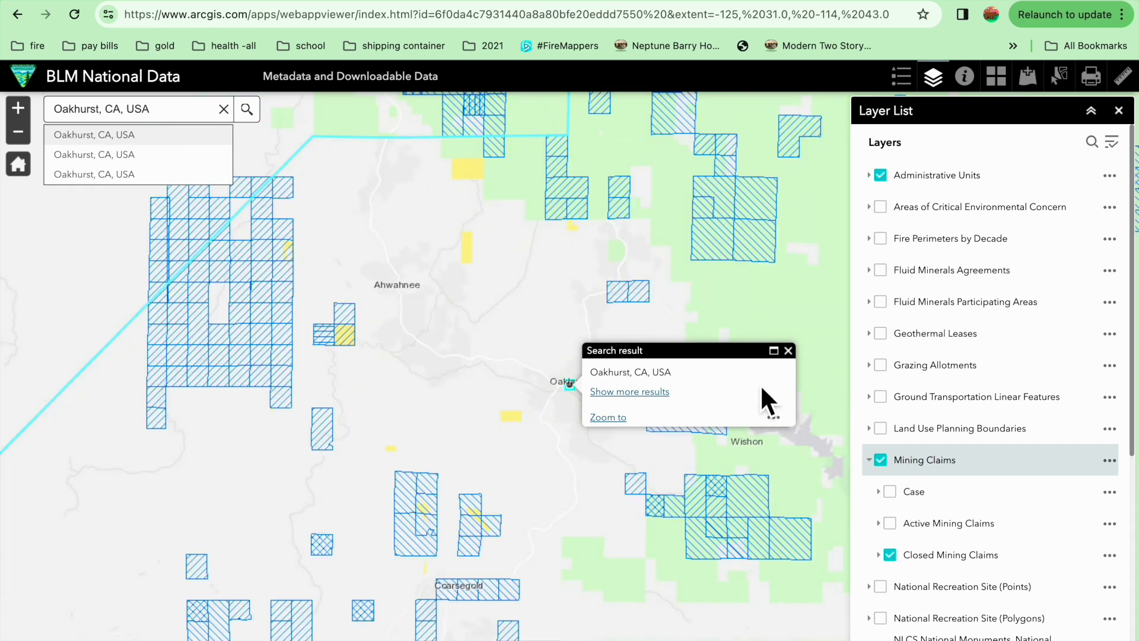
pyautogui.click(789, 351)
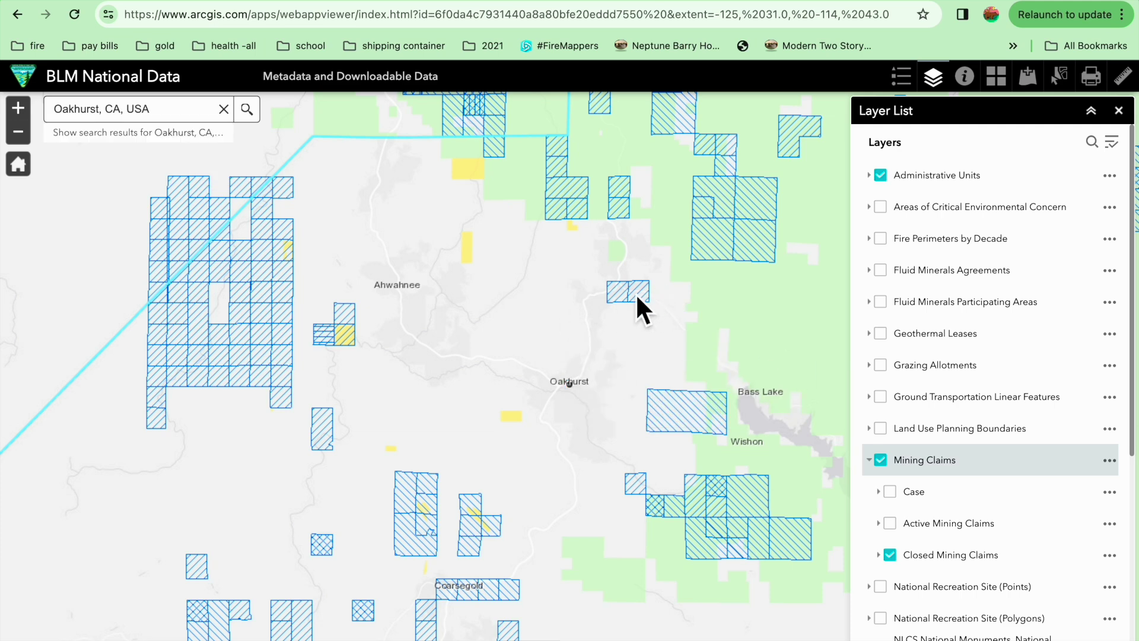
# - Open the details of the closed mining claim just northeast of Oakhurst and highlight its Case Metadata legal description
pyautogui.click(620, 296)
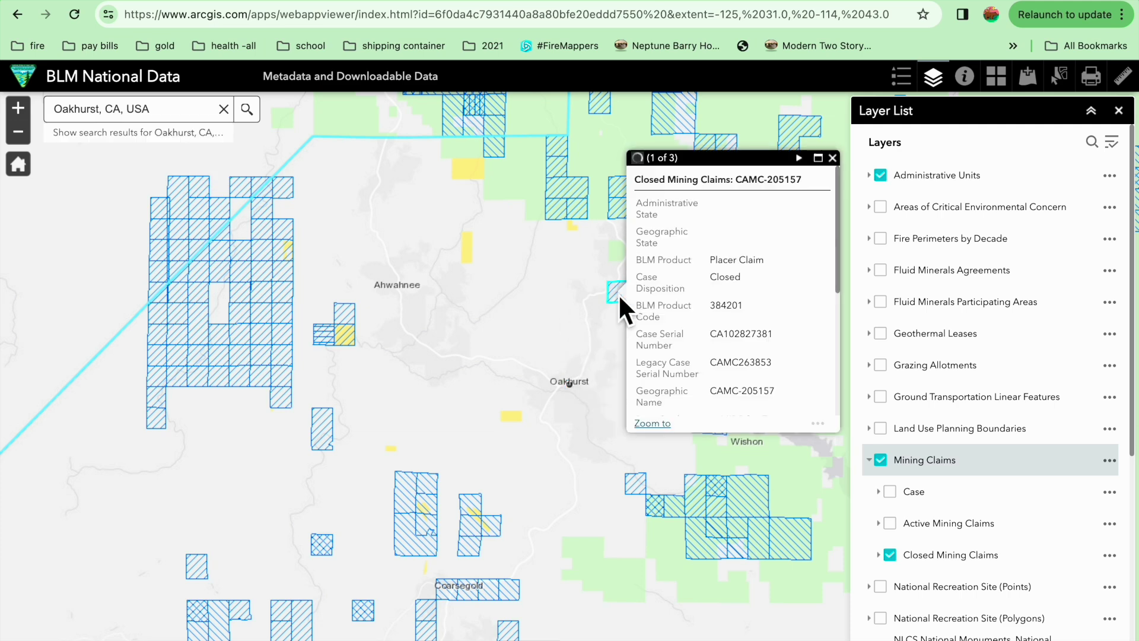
pyautogui.scroll(-3, 779, 285)
pyautogui.scroll(-1, 776, 281)
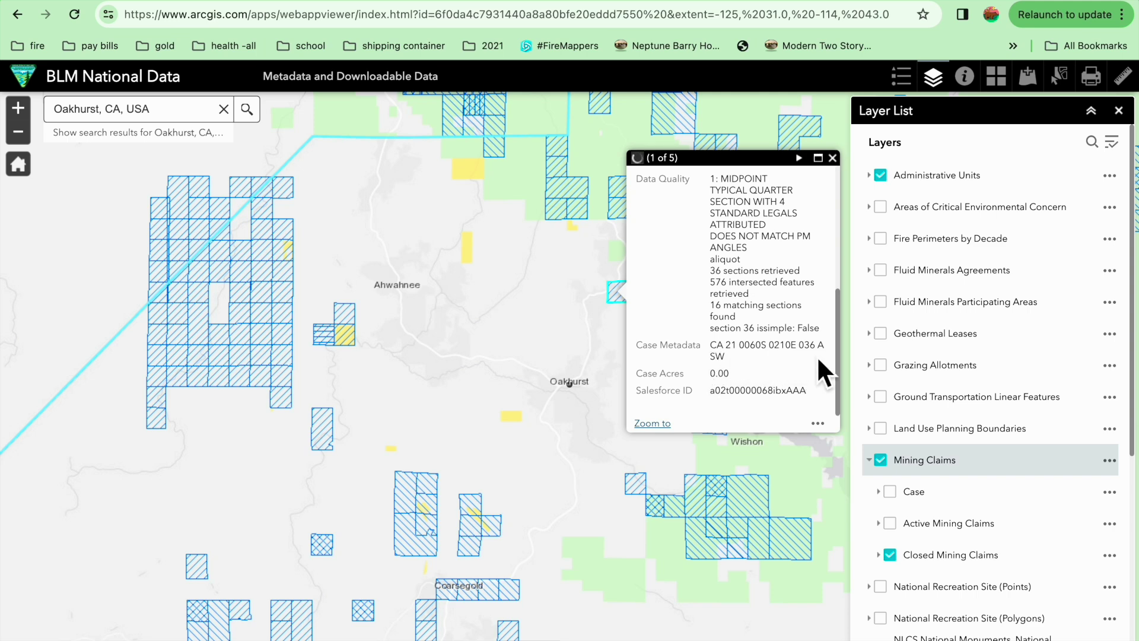
pyautogui.moveTo(712, 346); pyautogui.dragTo(812, 363)
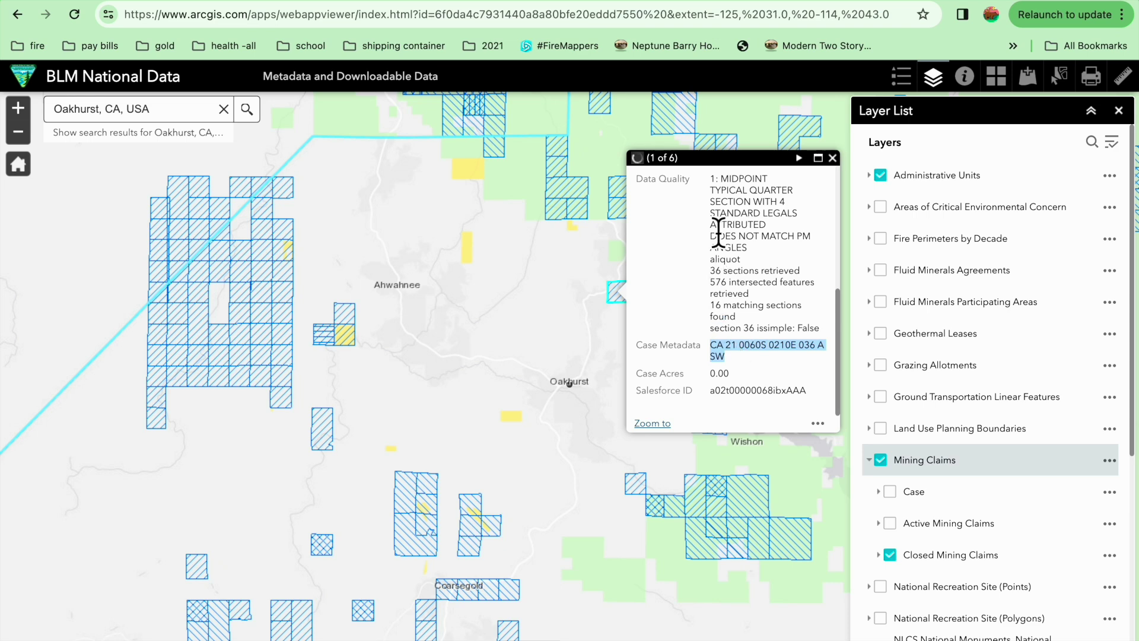
# - Search Google in a new tab for "mrls reports blm" and access MLRS through BLM's Mineral & Land Records System (MLRS) page
pyautogui.press('super+t')
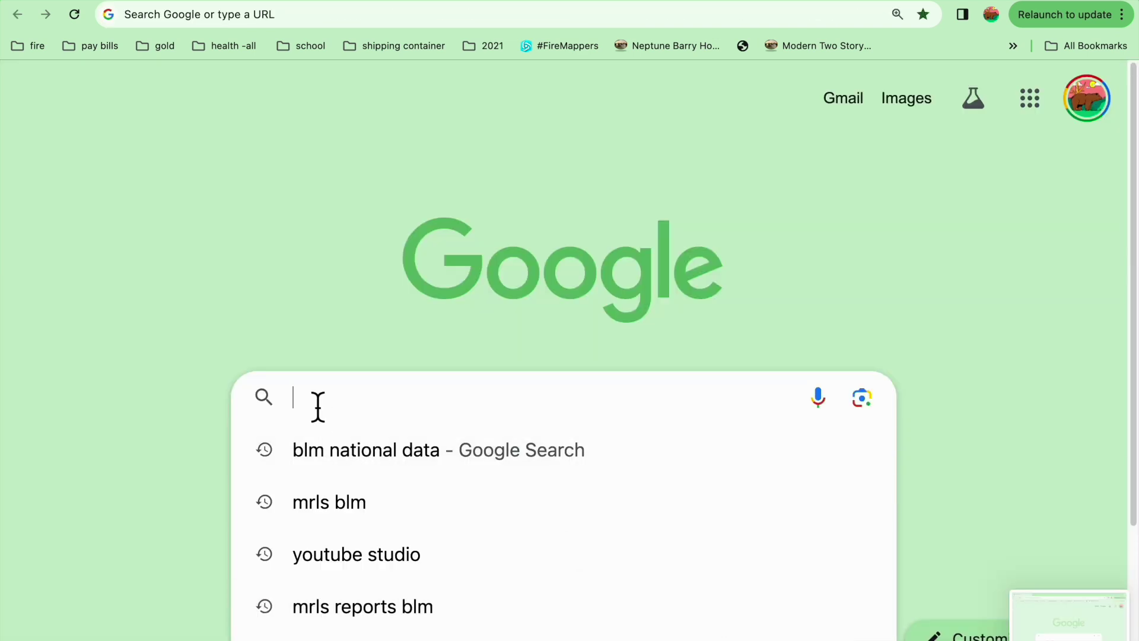
pyautogui.write('mrls reports blm')
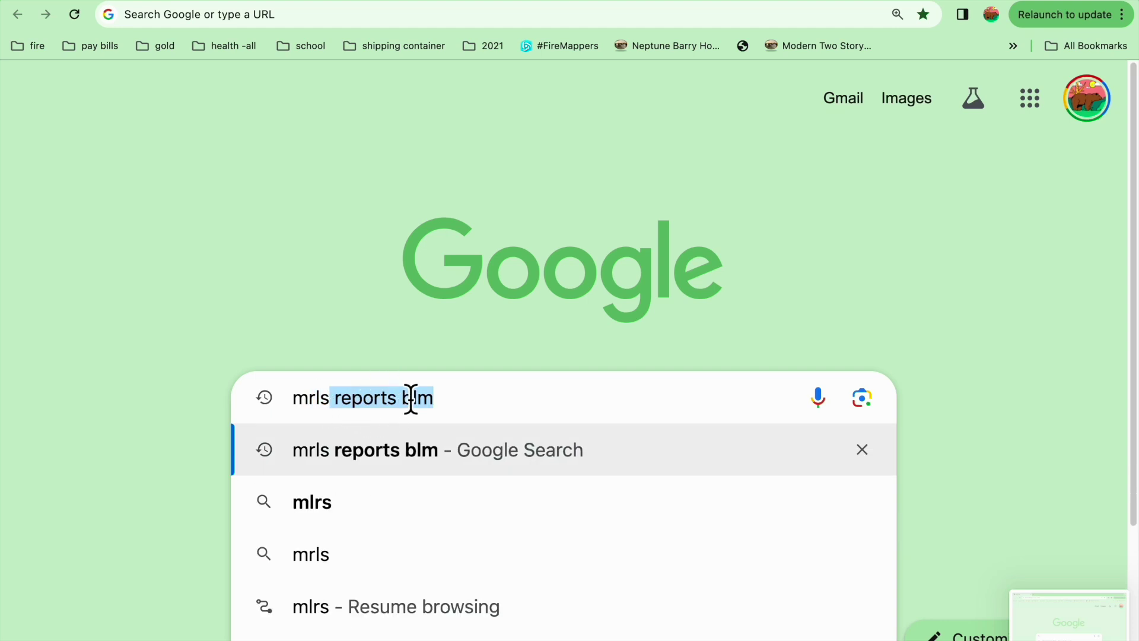
pyautogui.press('Right')
pyautogui.press('Return')
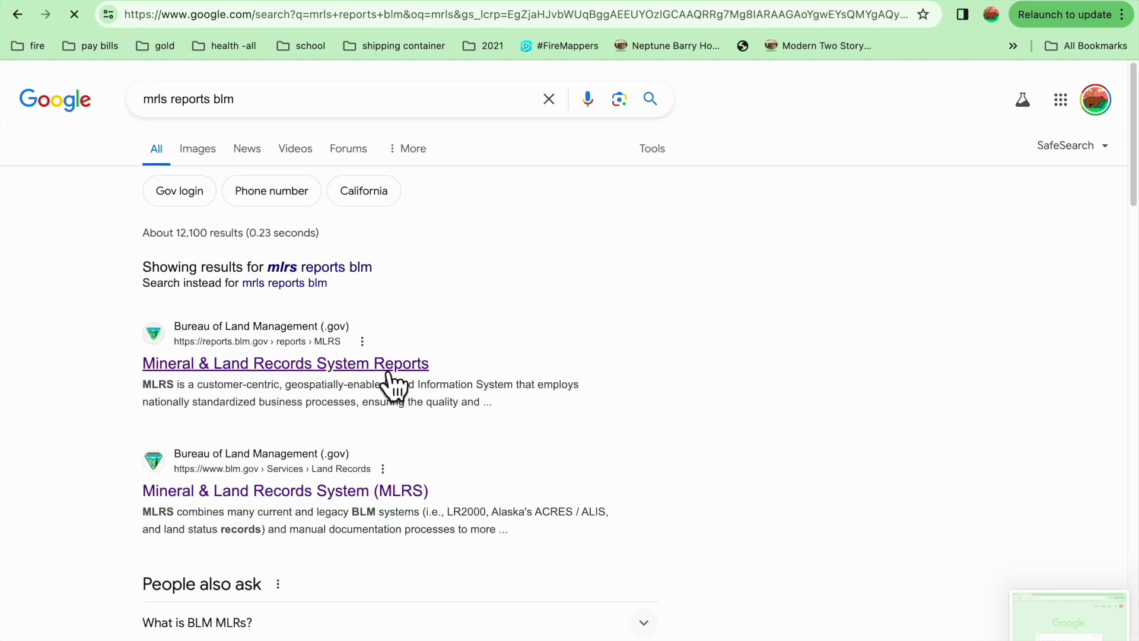
pyautogui.click(315, 491)
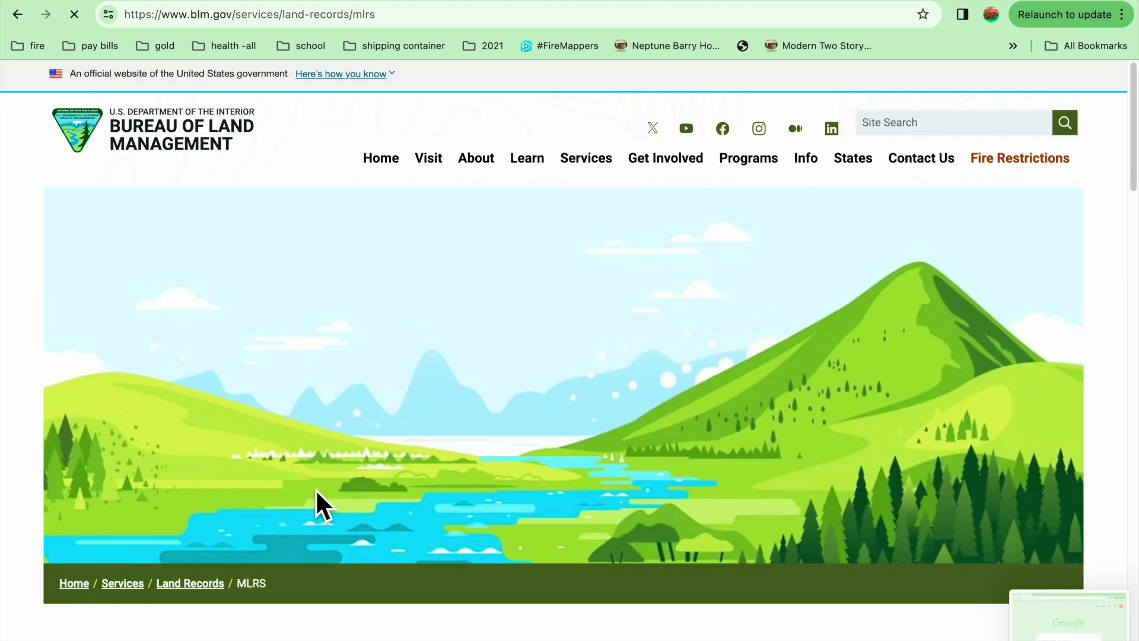
pyautogui.scroll(-5, 530, 410)
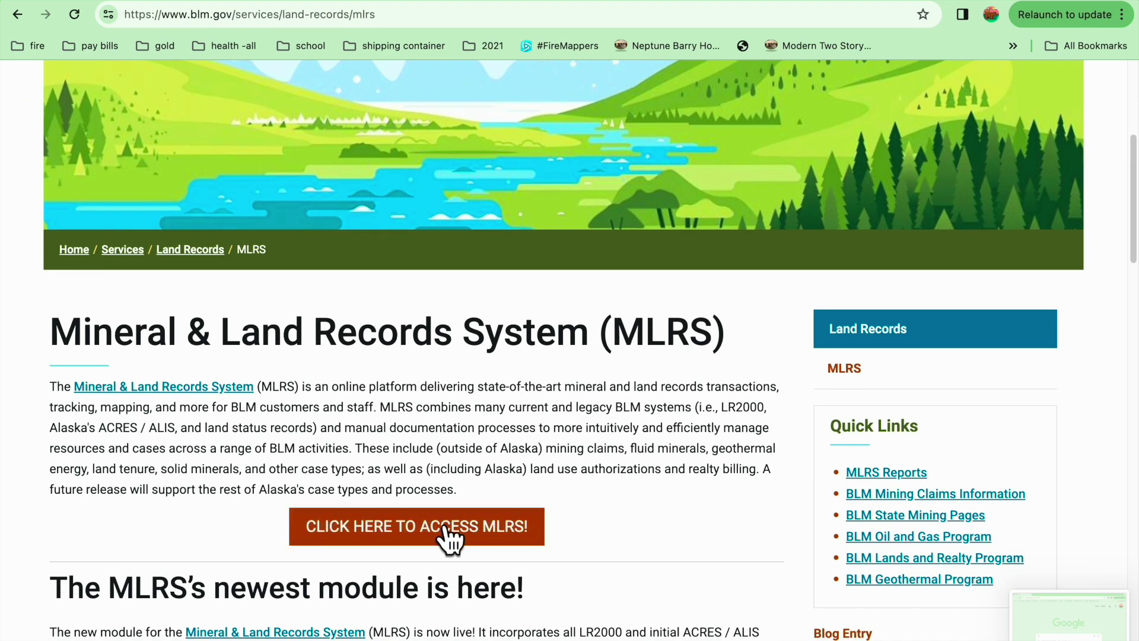
pyautogui.click(446, 524)
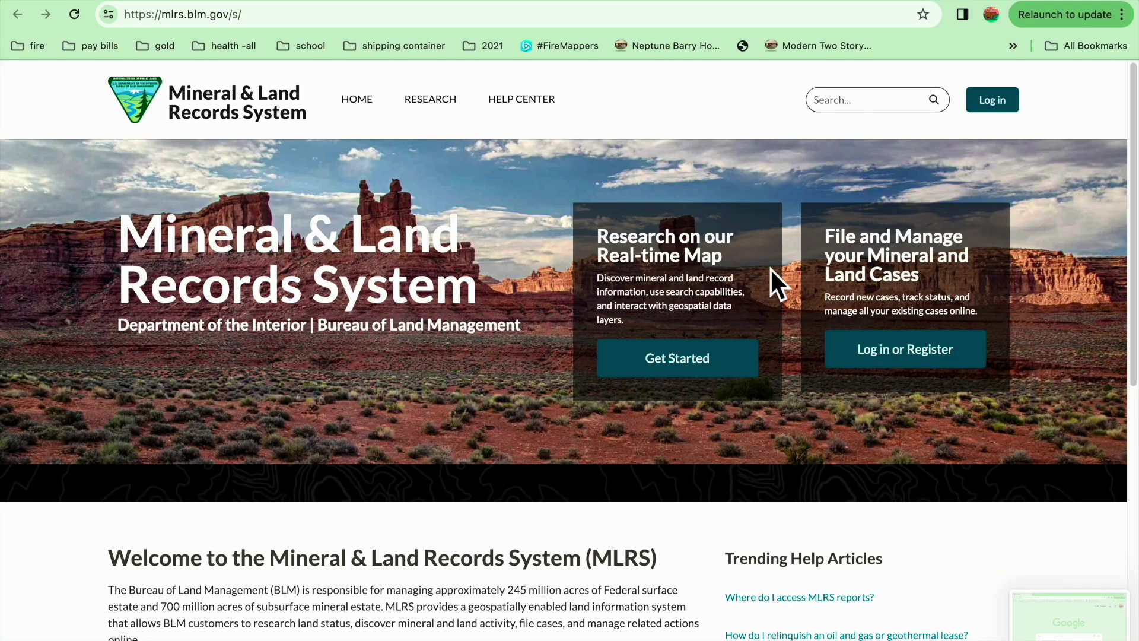
# - Log in to the Mineral & Land Records System through Login.gov
pyautogui.scroll(-3, 870, 265)
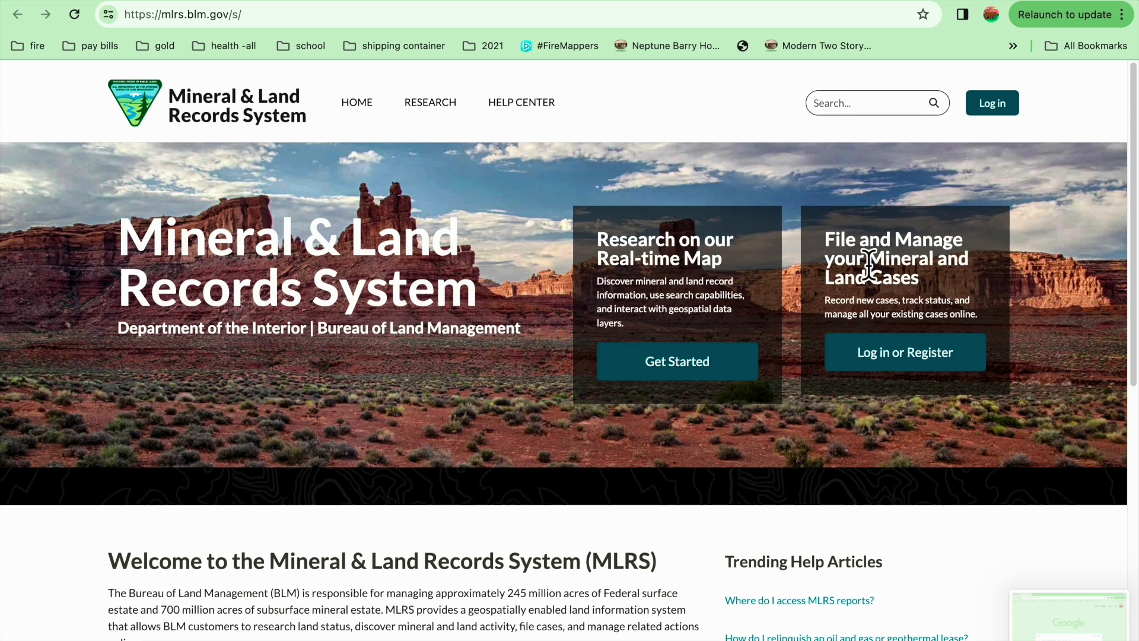
pyautogui.scroll(-2, 868, 266)
pyautogui.scroll(5, 870, 261)
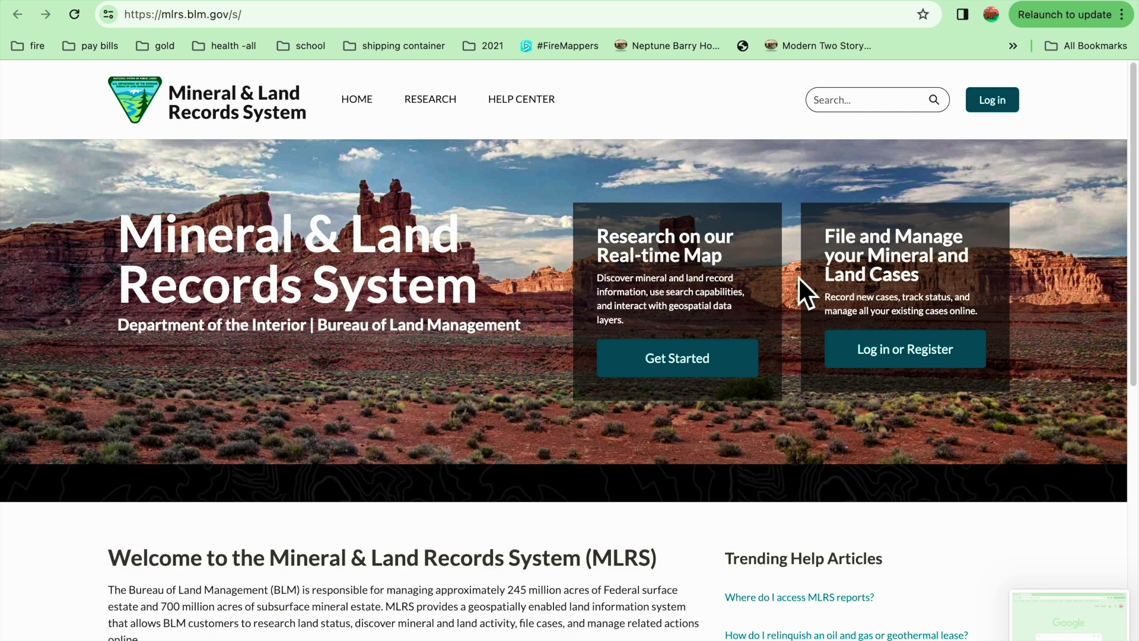
pyautogui.click(980, 101)
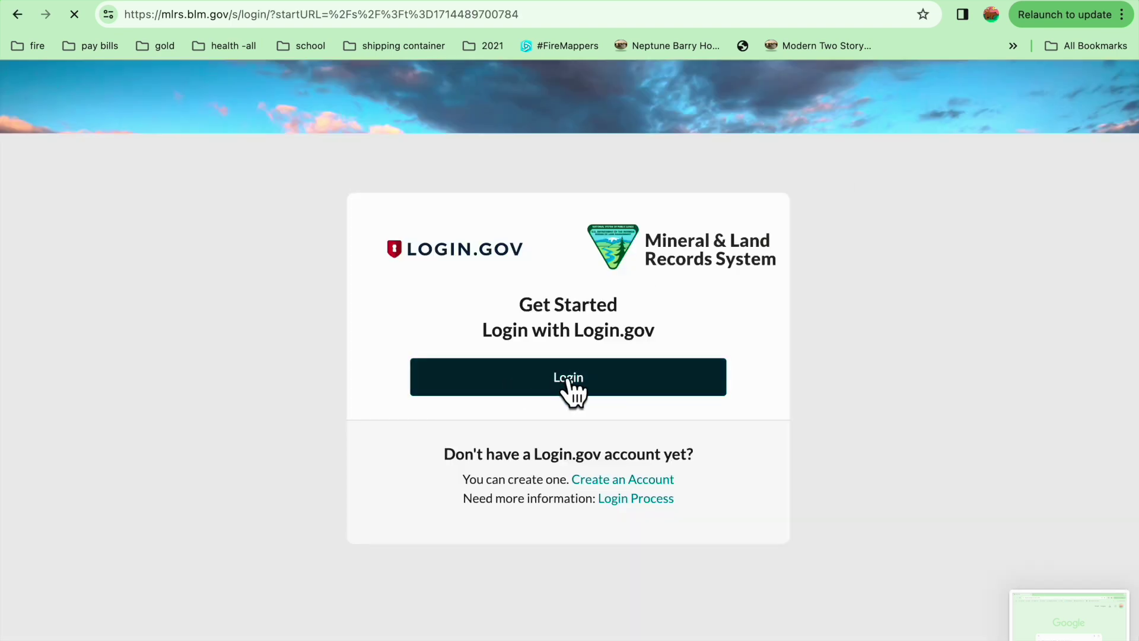
pyautogui.click(569, 382)
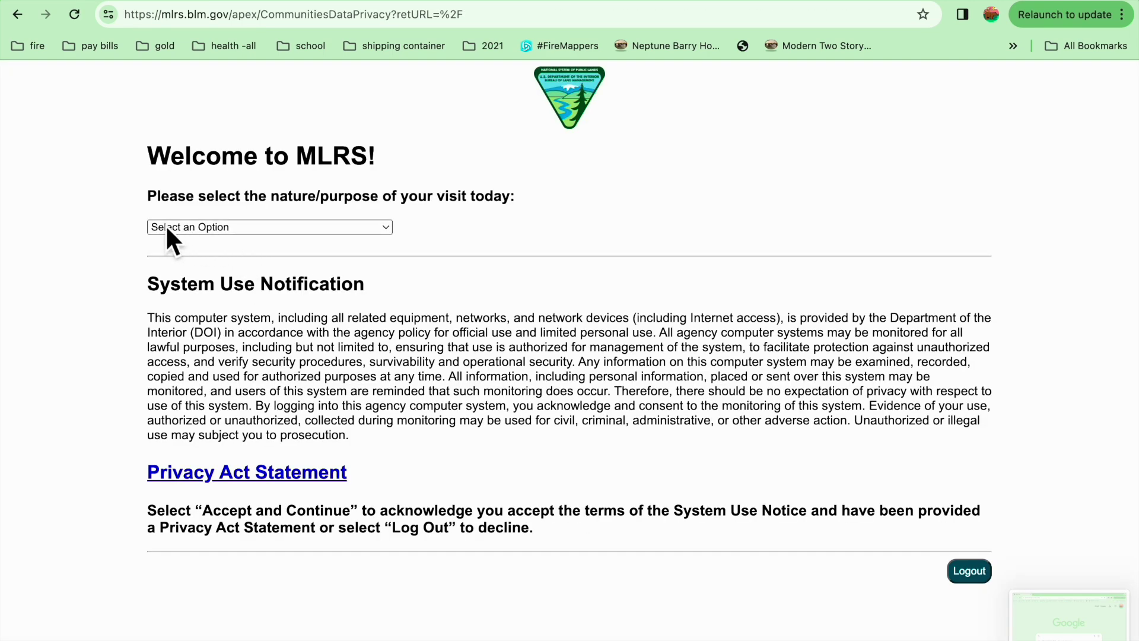
# - Choose Research Land and Mineral Cases as the purpose of the visit and accept the system use terms
pyautogui.click(378, 227)
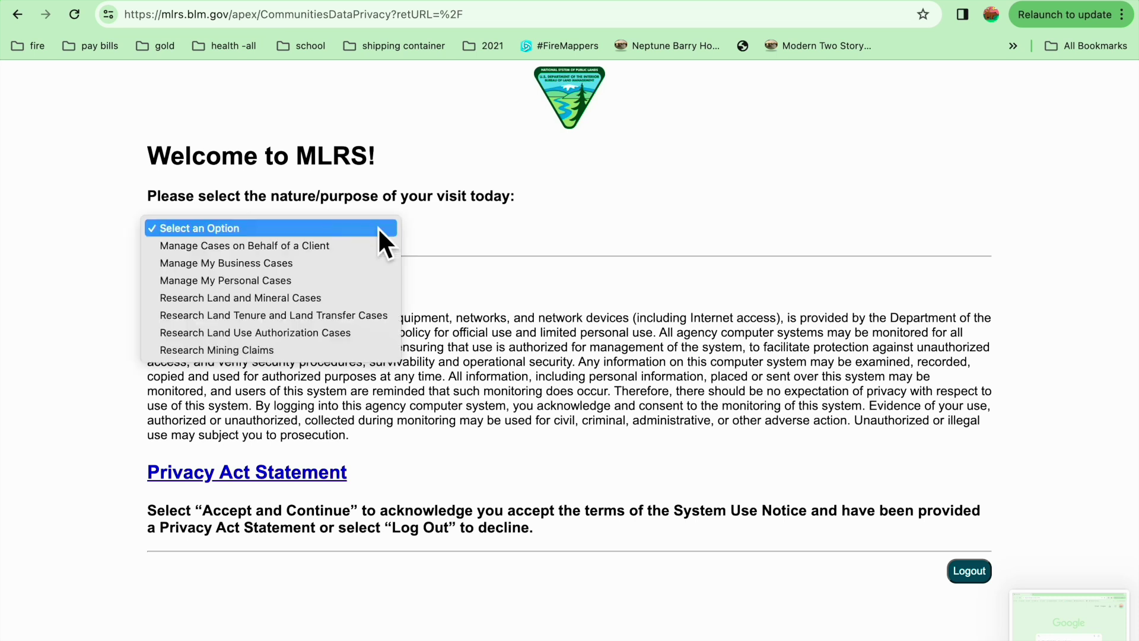
pyautogui.click(355, 298)
pyautogui.click(935, 572)
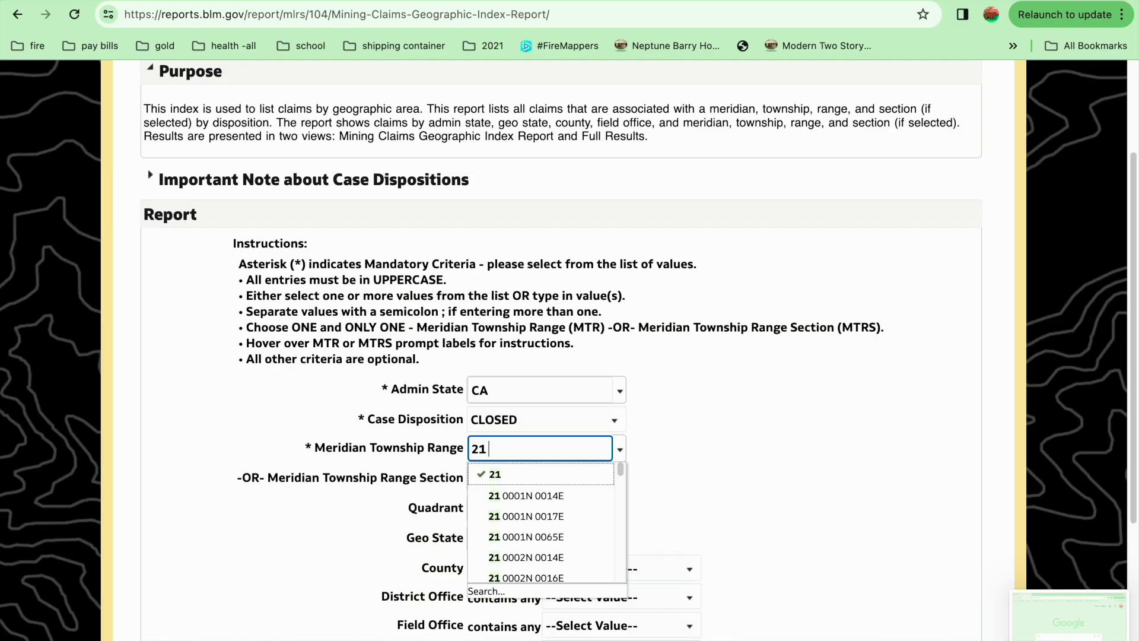
# - Set the Meridian Township Range to 21 0060S 0210E and run the Mining Claims Geographic Index Report for closed California claims
pyautogui.write('0060')
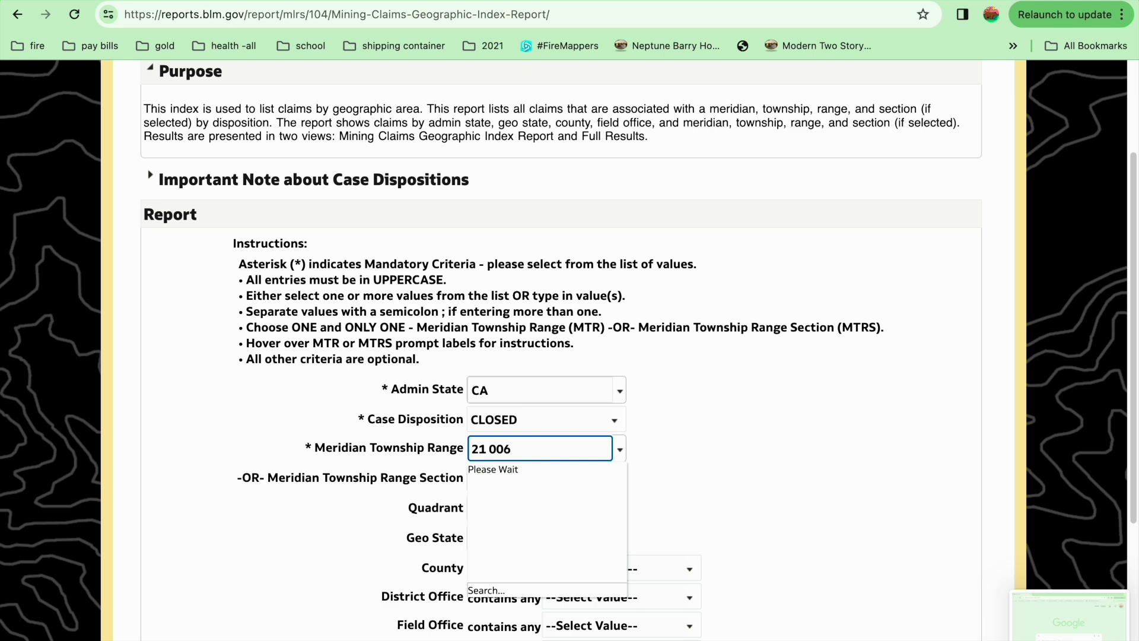
pyautogui.write('S 021')
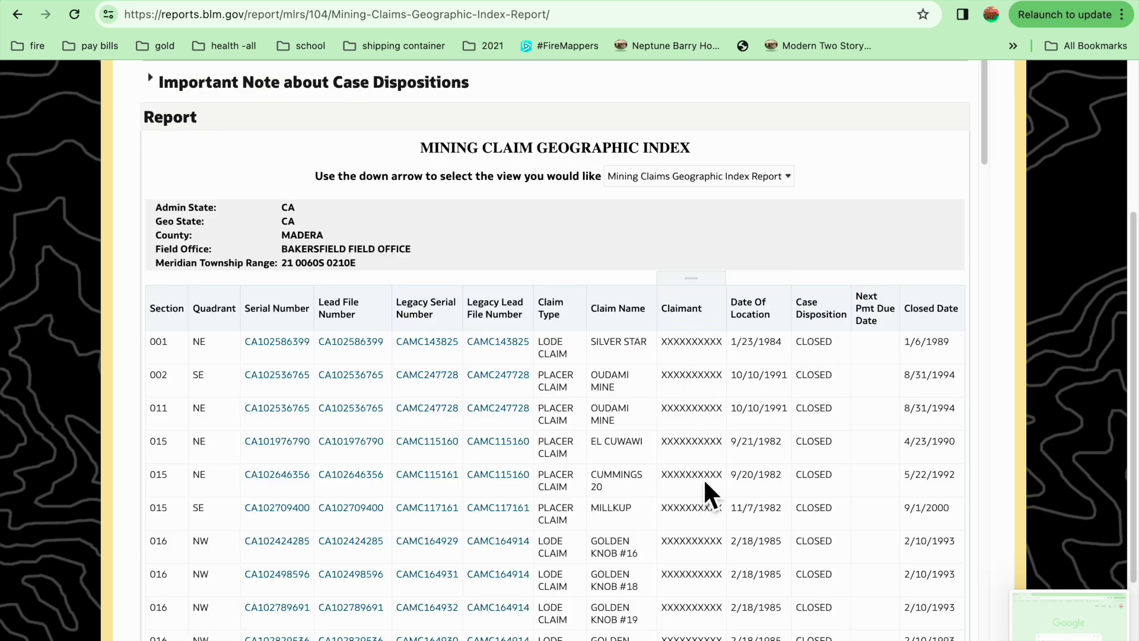
# - Switch to the MLRS (Unredacted) application and look through its Public Mining Claims and Case Recordation report lists
pyautogui.scroll(5, 694, 428)
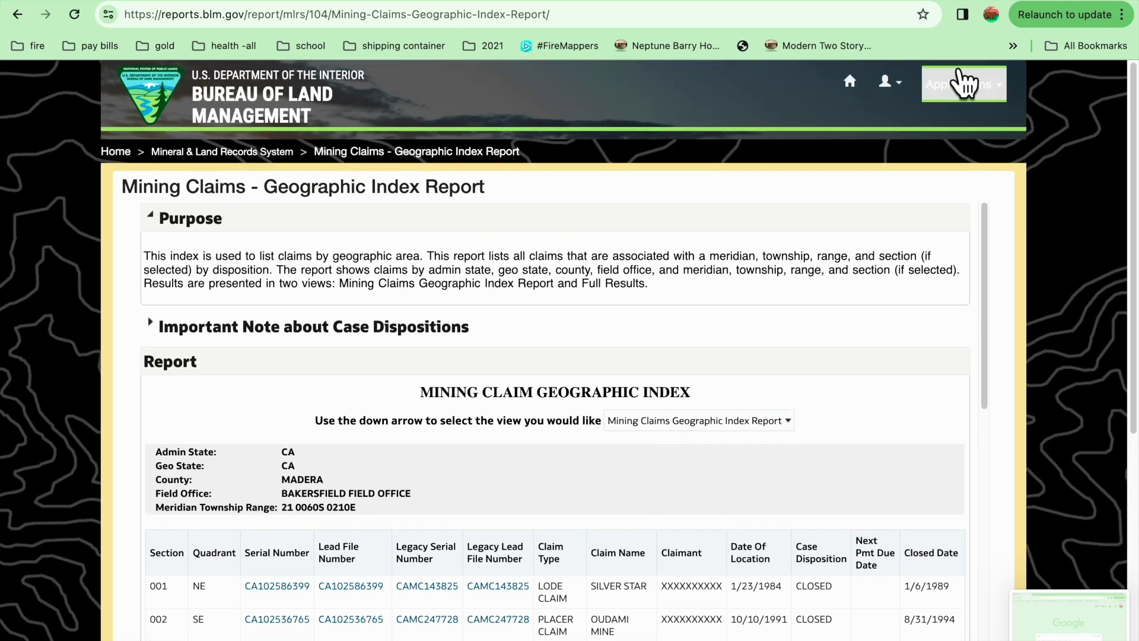
pyautogui.click(960, 100)
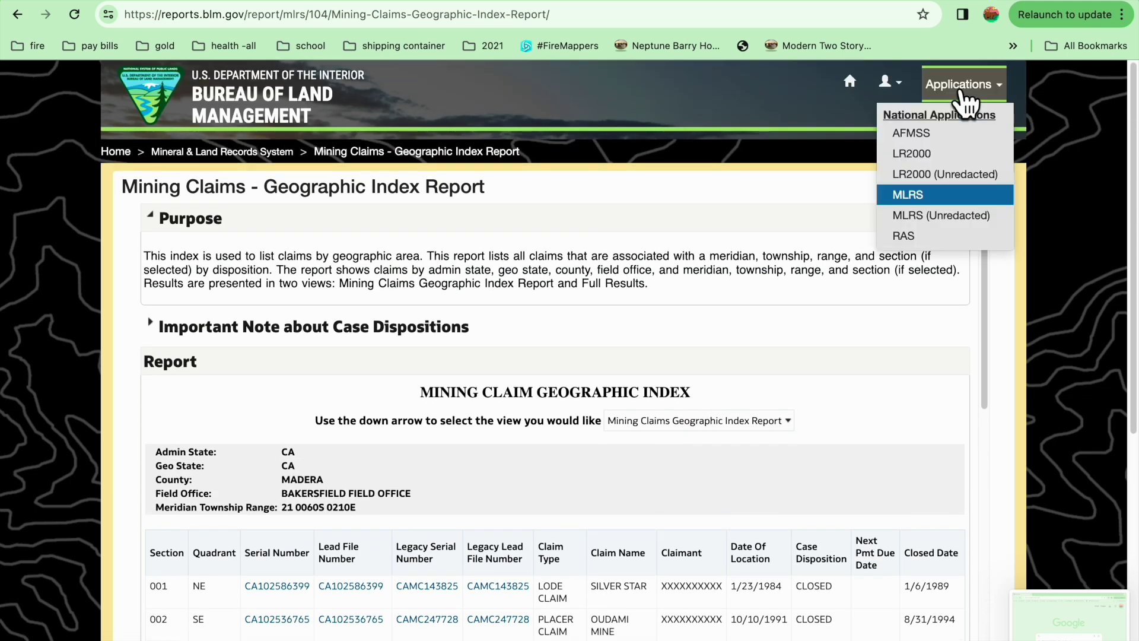
pyautogui.click(943, 214)
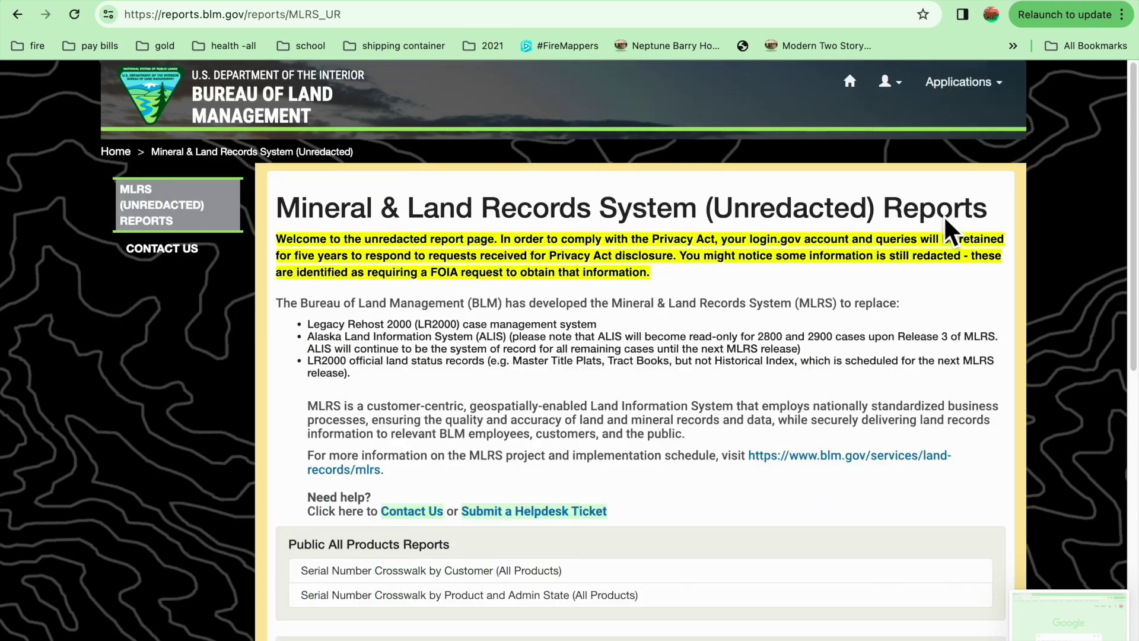
pyautogui.scroll(-7, 743, 374)
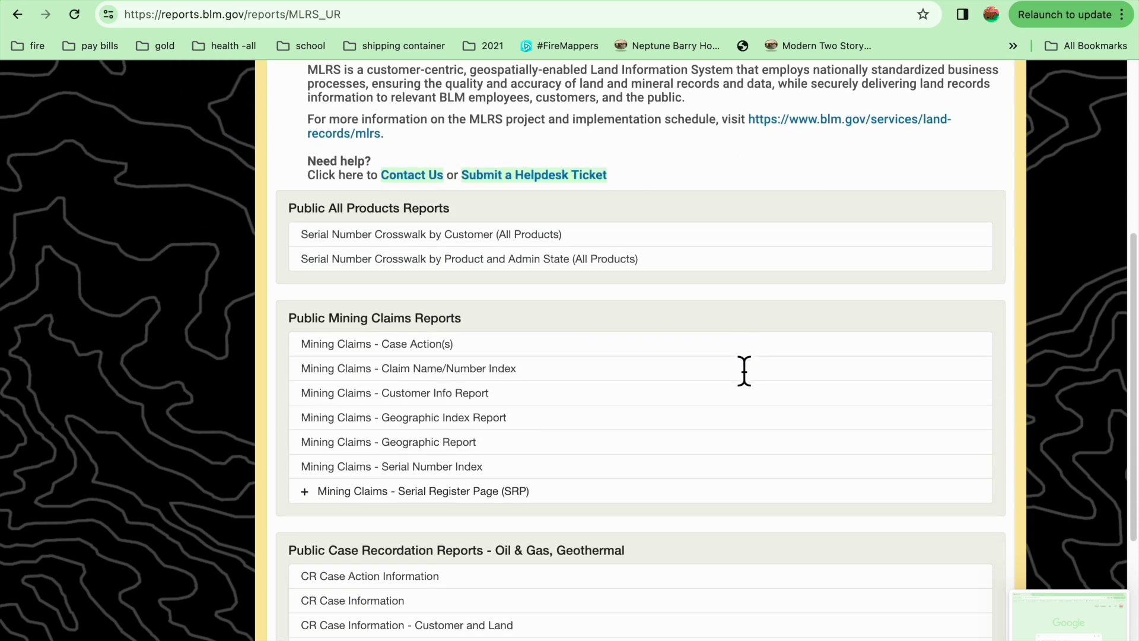
pyautogui.scroll(-2, 743, 375)
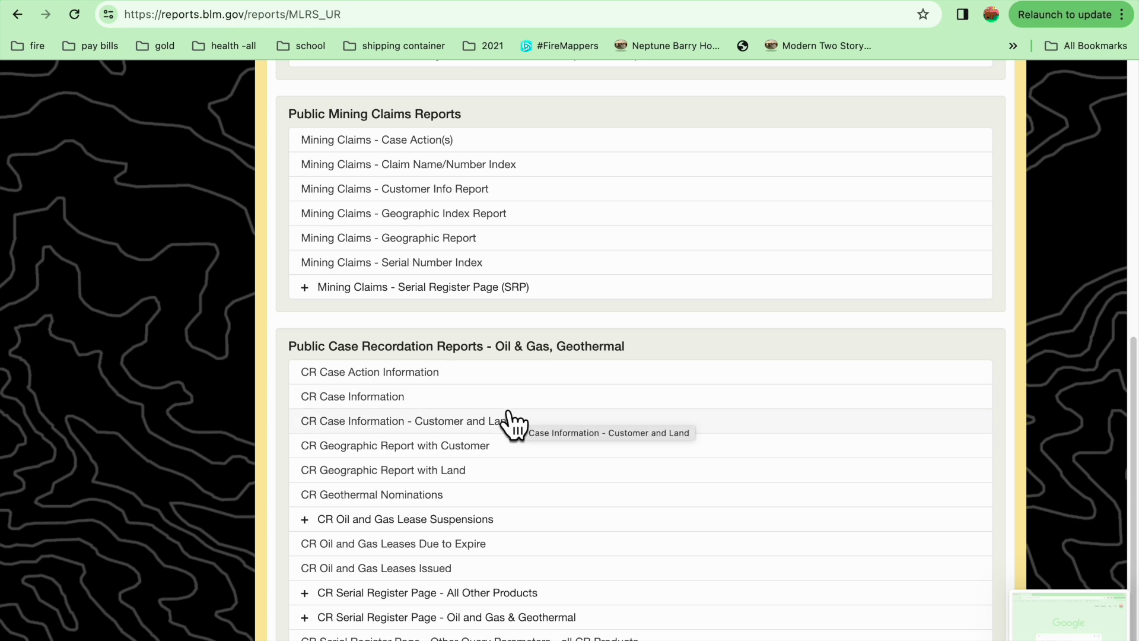
pyautogui.scroll(-1, 496, 512)
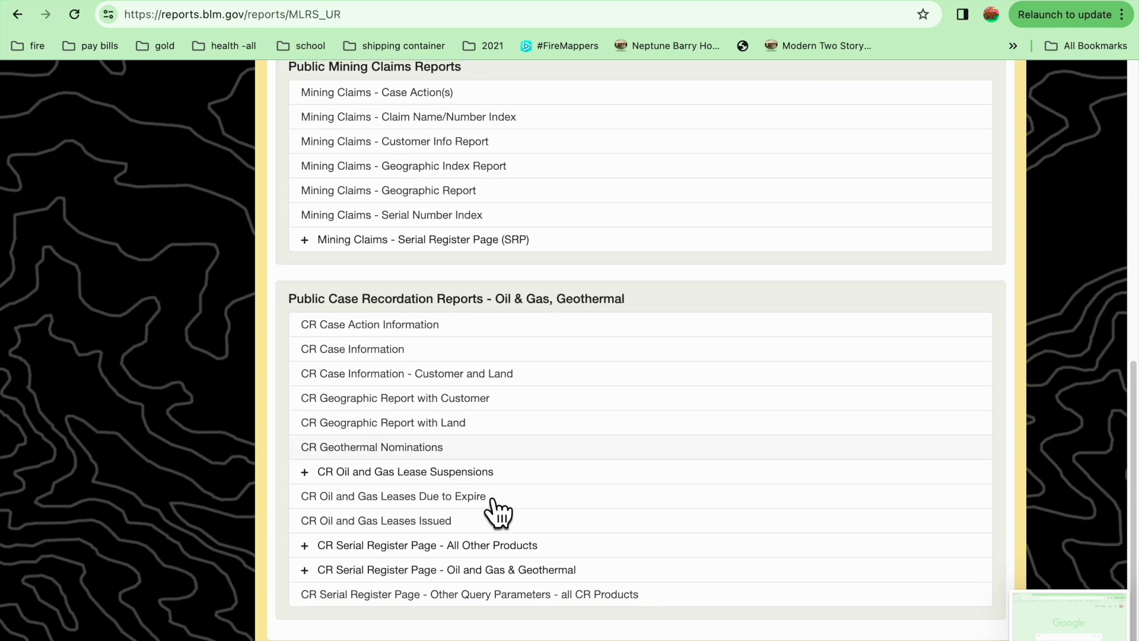
# - Open the unredacted Mining Claims - Geographic Index Report and set Admin State to CA and Case Disposition to CLOSED
pyautogui.scroll(1, 496, 508)
pyautogui.click(407, 185)
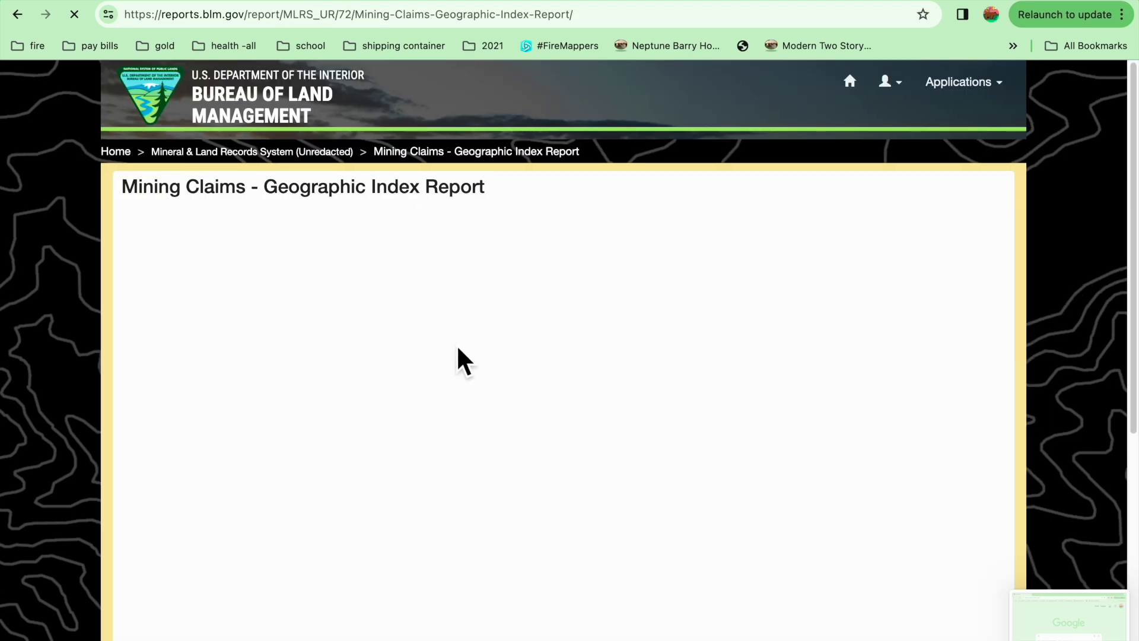
pyautogui.scroll(-1, 765, 431)
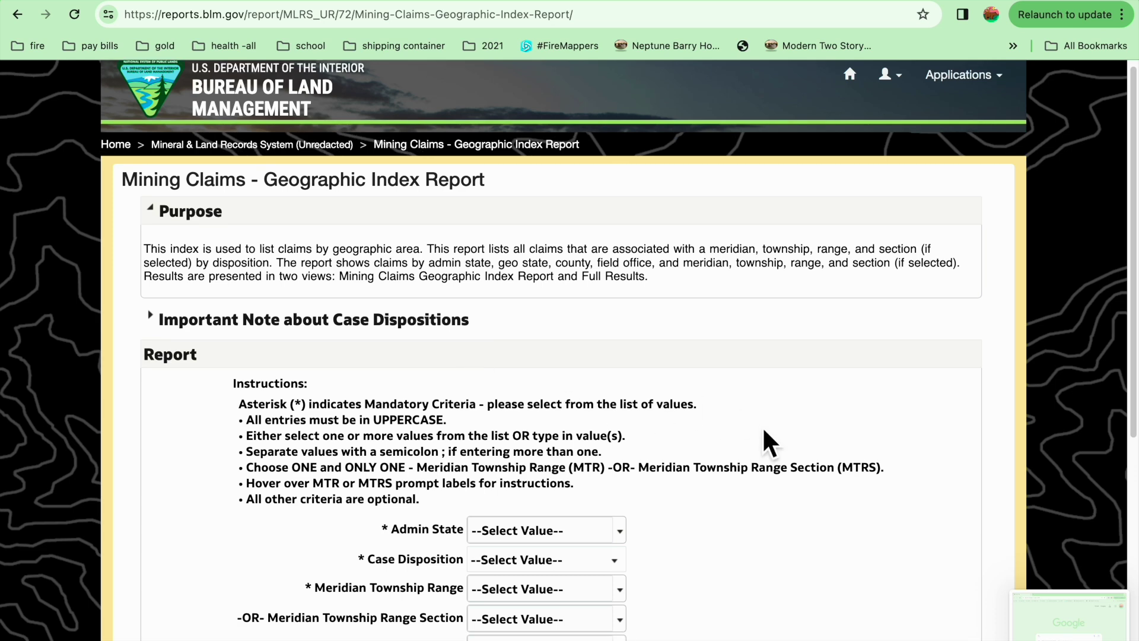
pyautogui.scroll(-3, 763, 427)
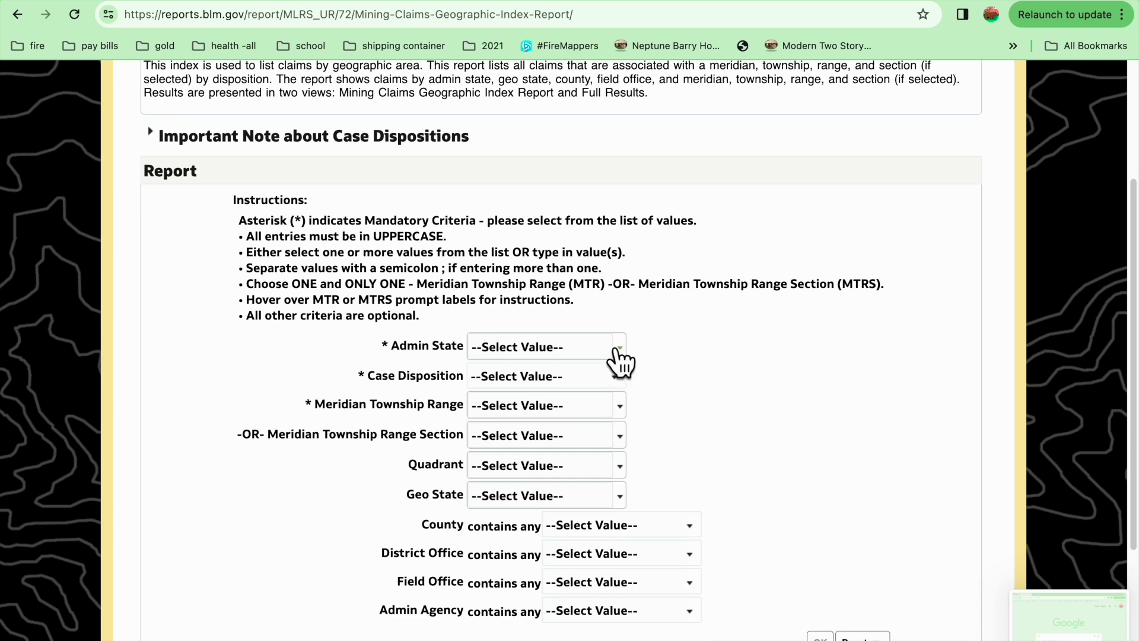
pyautogui.click(616, 351)
pyautogui.click(484, 438)
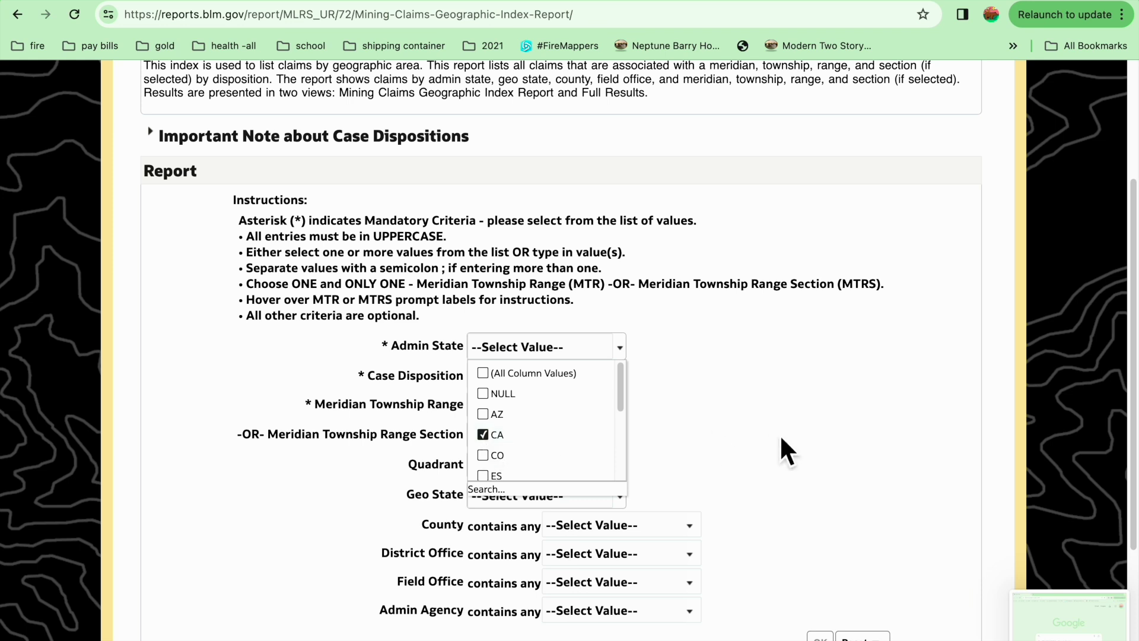
pyautogui.click(616, 381)
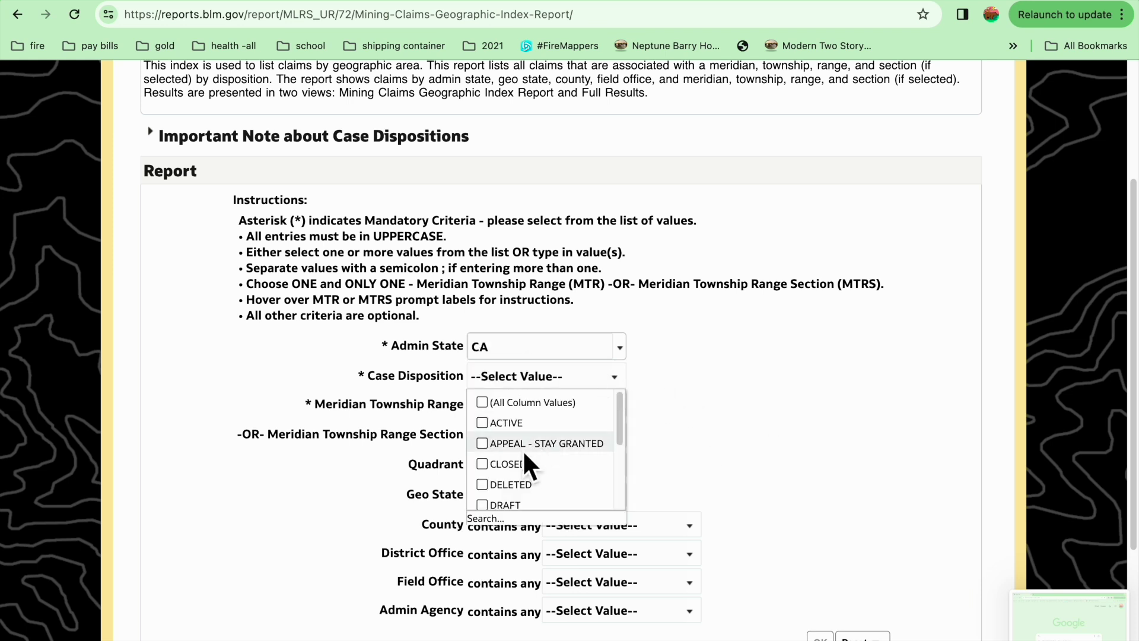
pyautogui.click(483, 464)
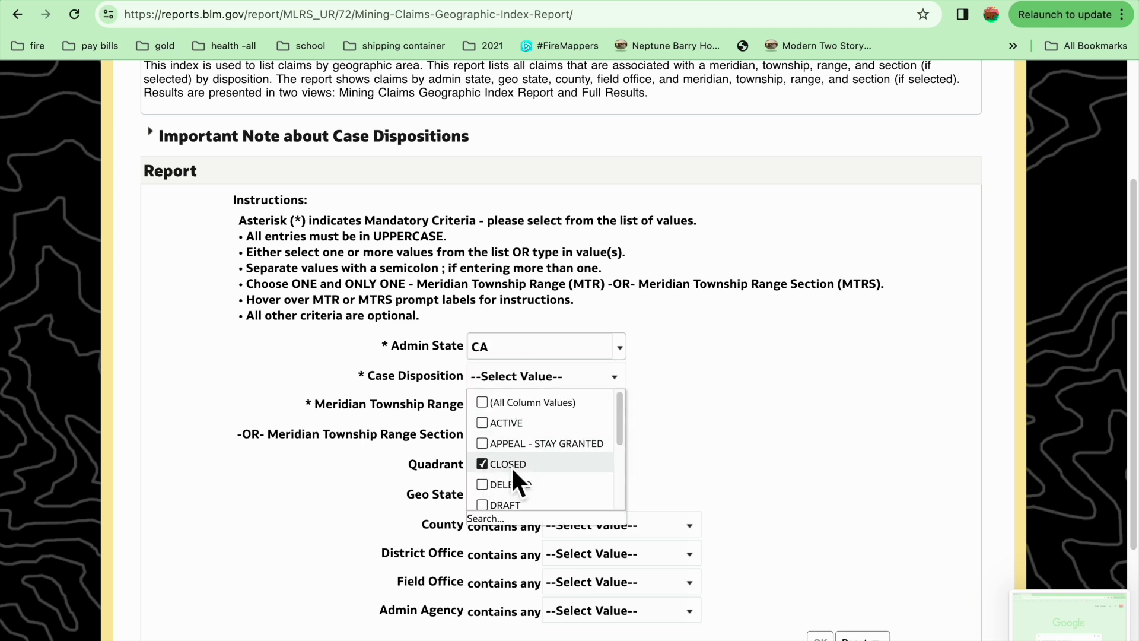
# - Set the Meridian Township Range to 21 0060S 0210E and run the unredacted Geographic Index Report
pyautogui.click(540, 410)
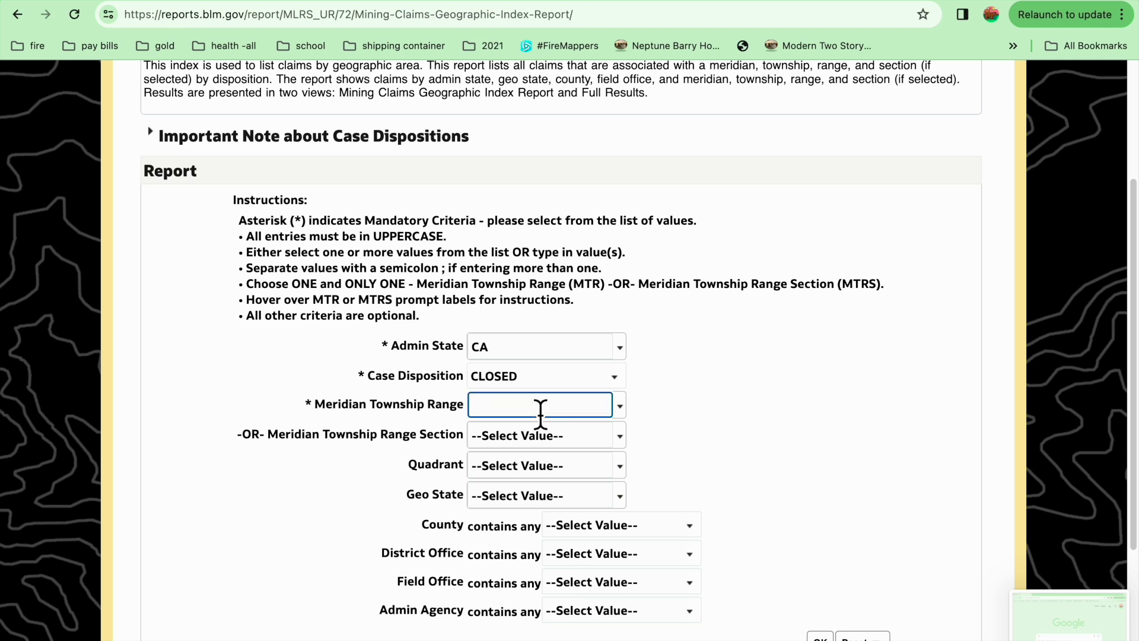
pyautogui.write('1 ')
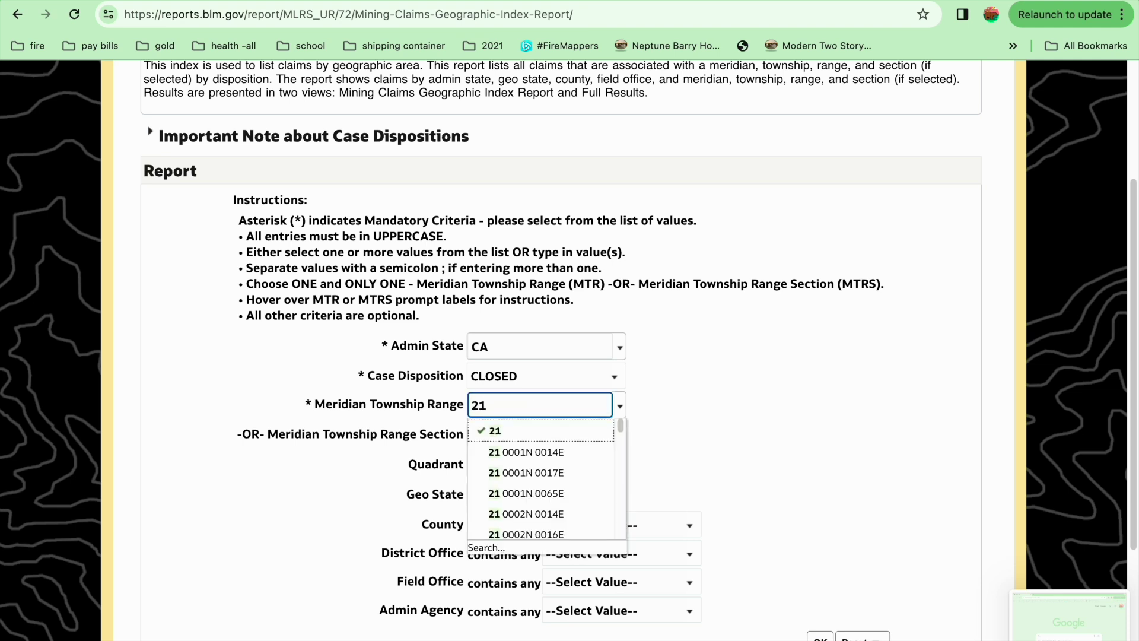
pyautogui.write('0060S')
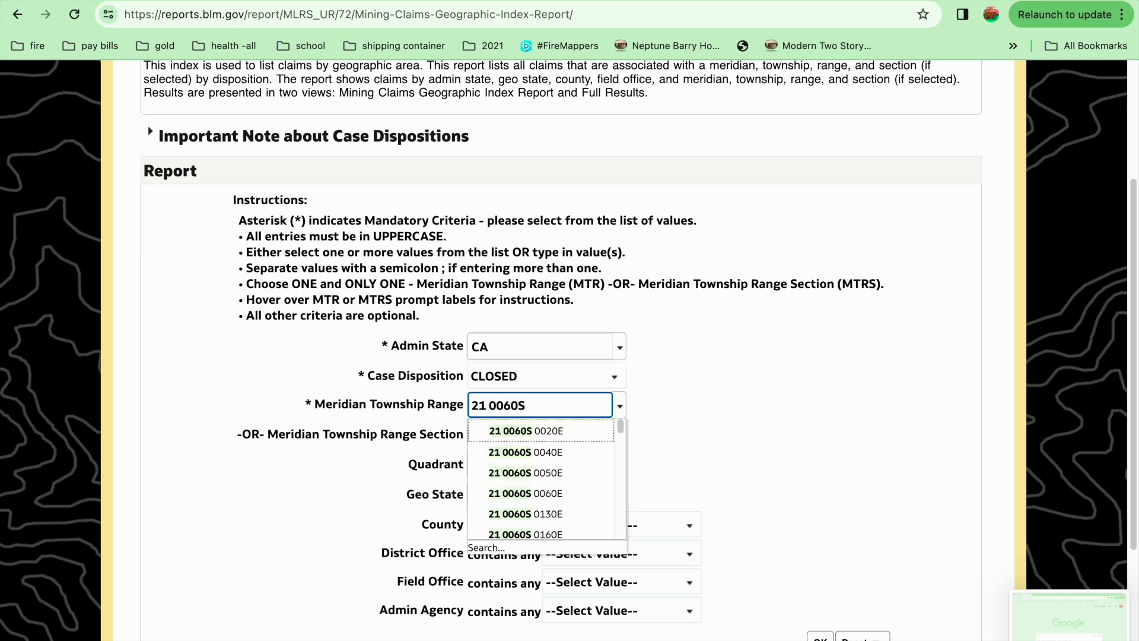
pyautogui.write(' 0210')
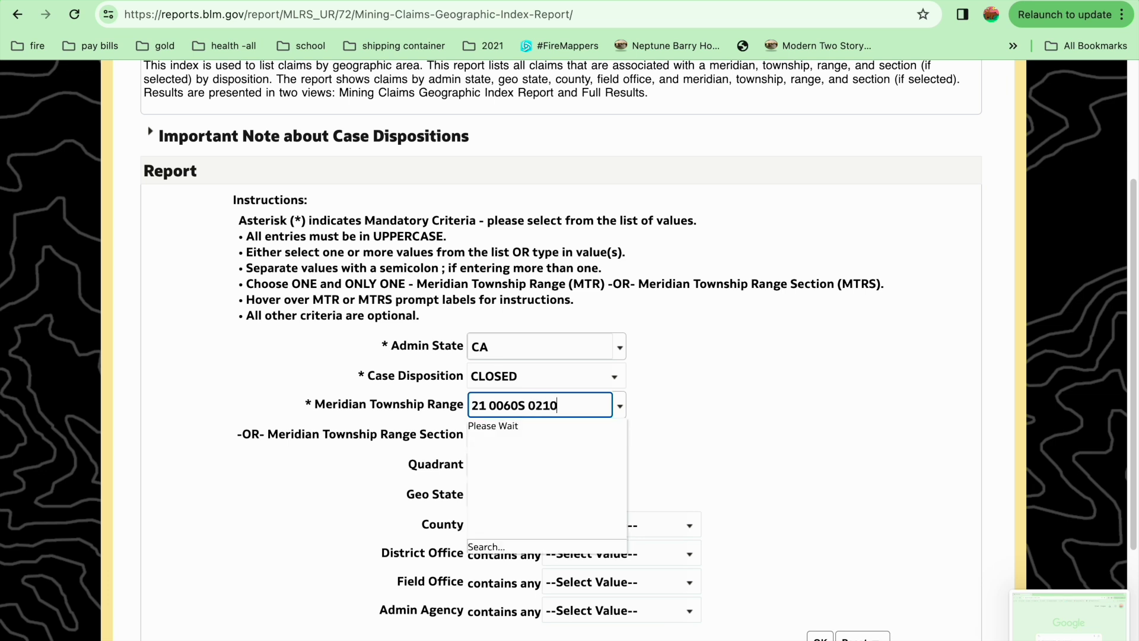
pyautogui.write('E')
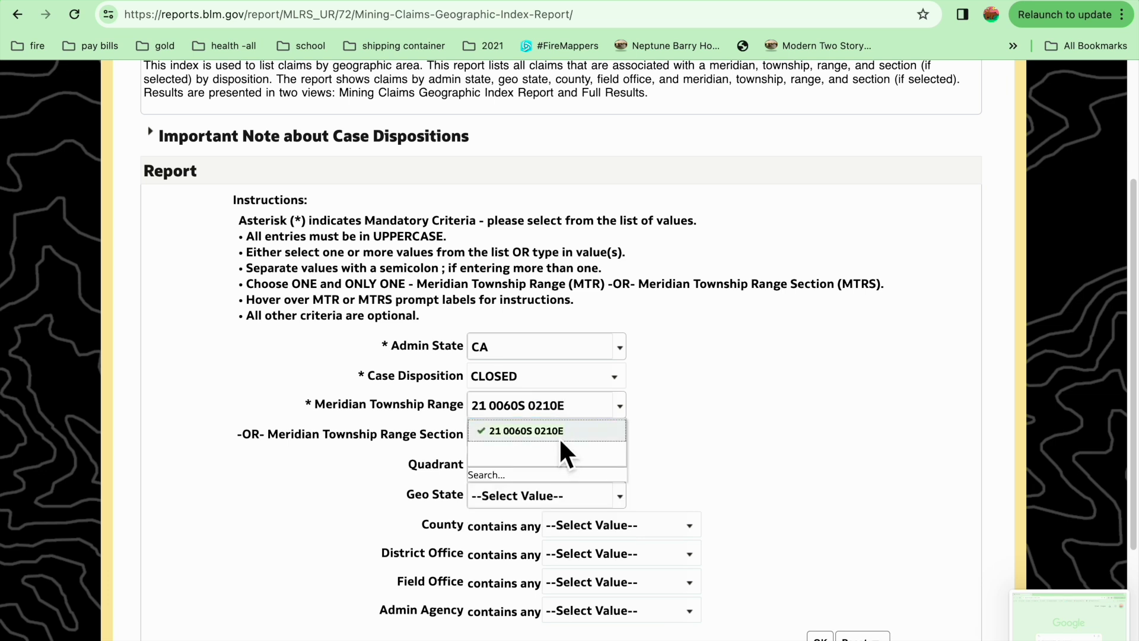
pyautogui.click(559, 437)
pyautogui.scroll(-2, 783, 474)
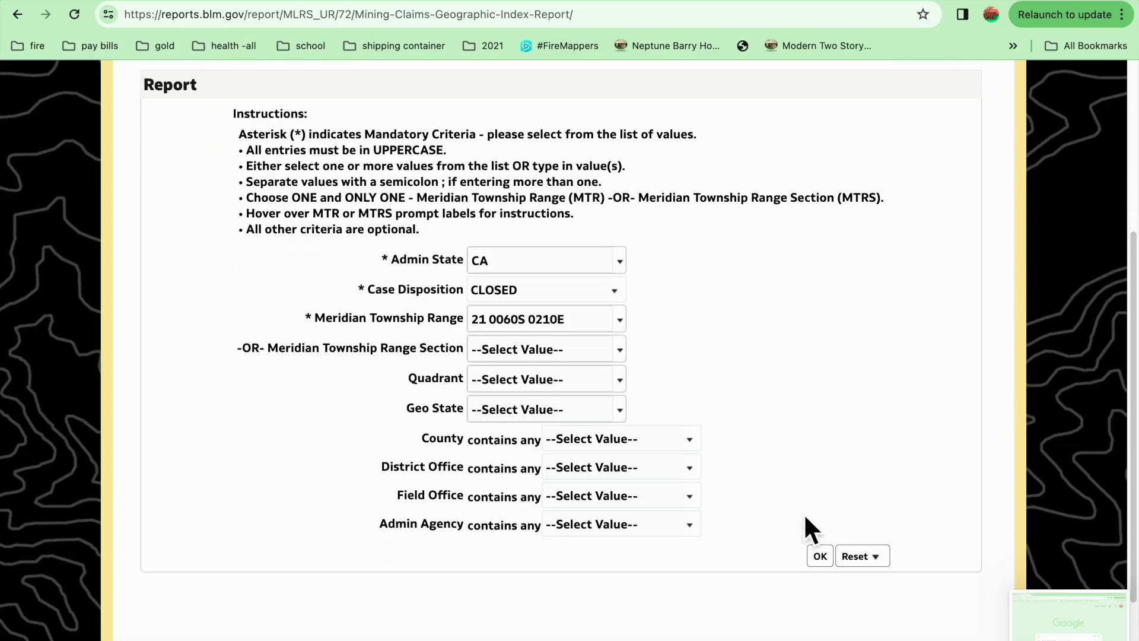
pyautogui.click(821, 556)
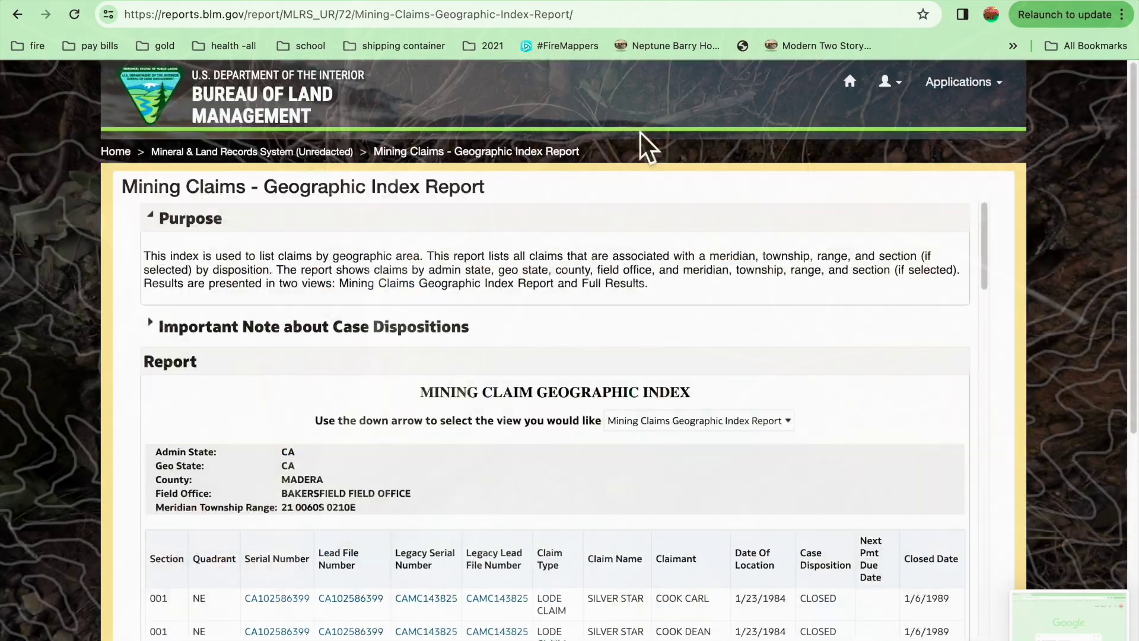